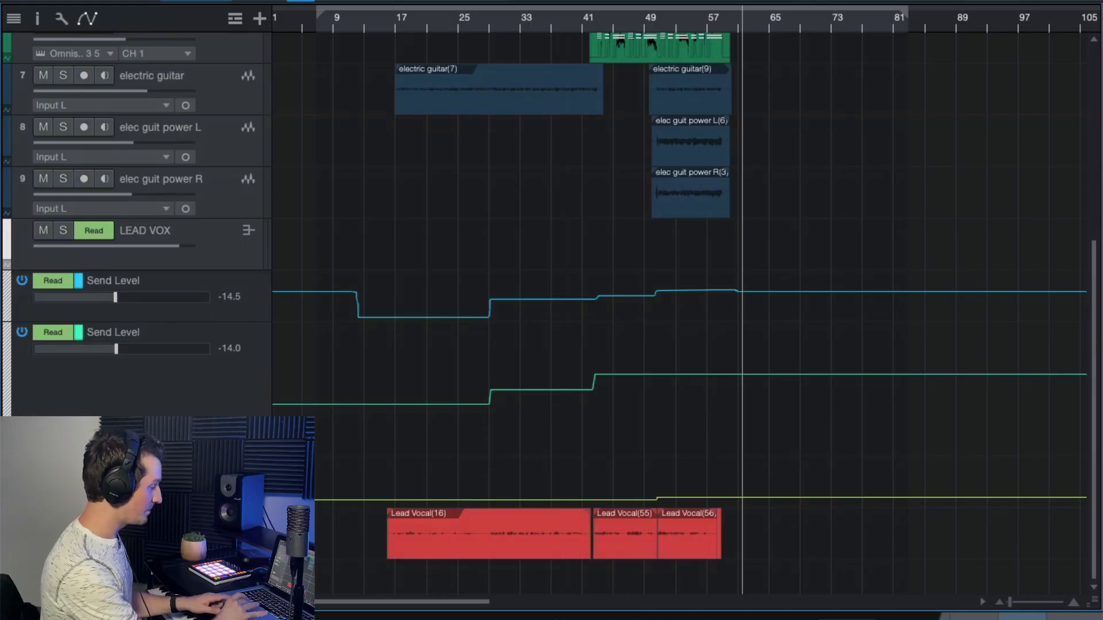
- Play the whole arrangement from bar 17, where the electric guitar part begins
{"action": "key", "text": "F3"}
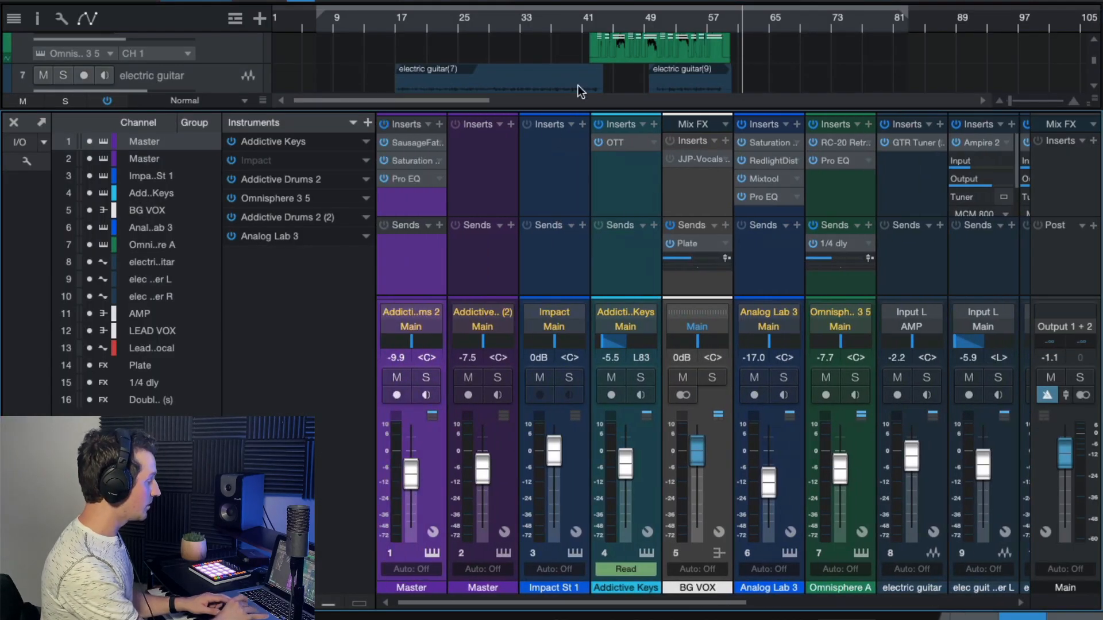
{"action": "key", "text": "F3"}
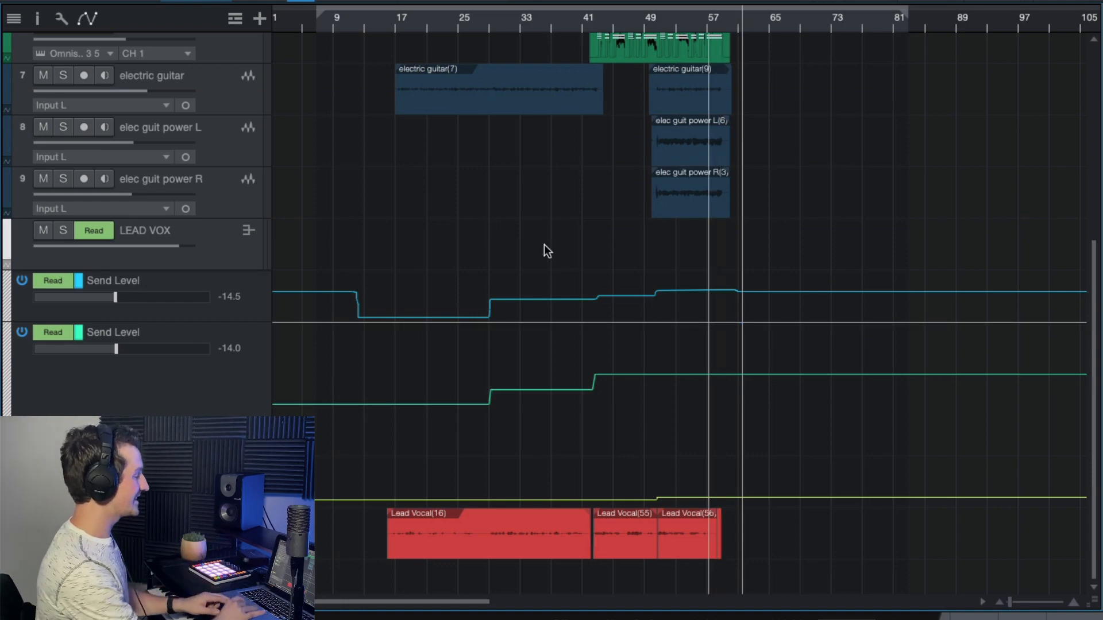
{"action": "scroll", "coordinate": [464, 195], "scroll_direction": "up", "scroll_amount": 8}
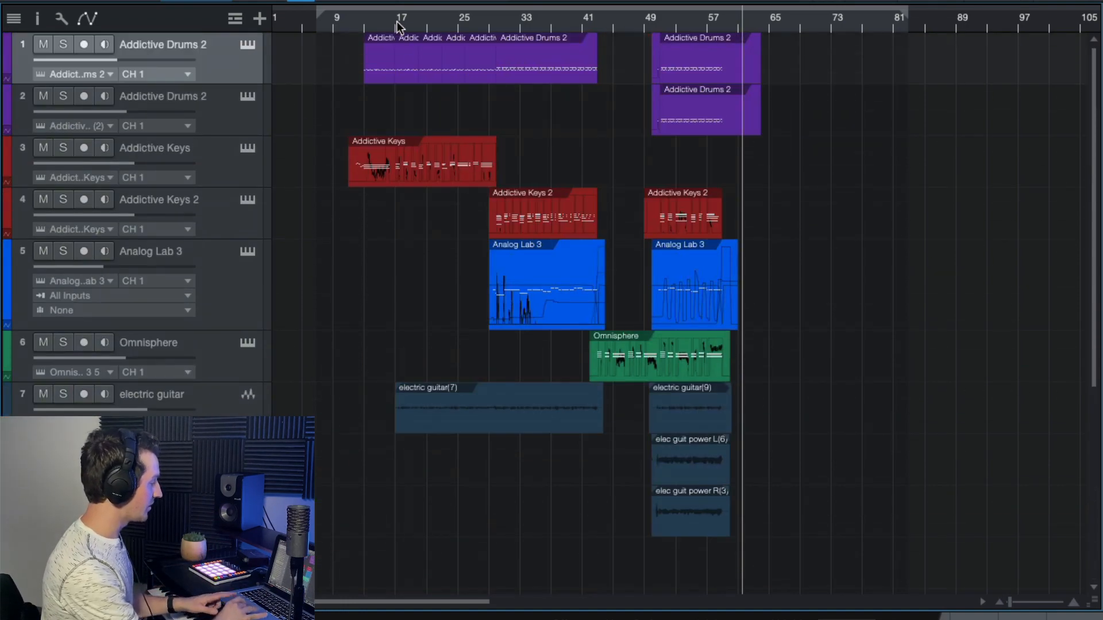
{"action": "left_click", "coordinate": [394, 16]}
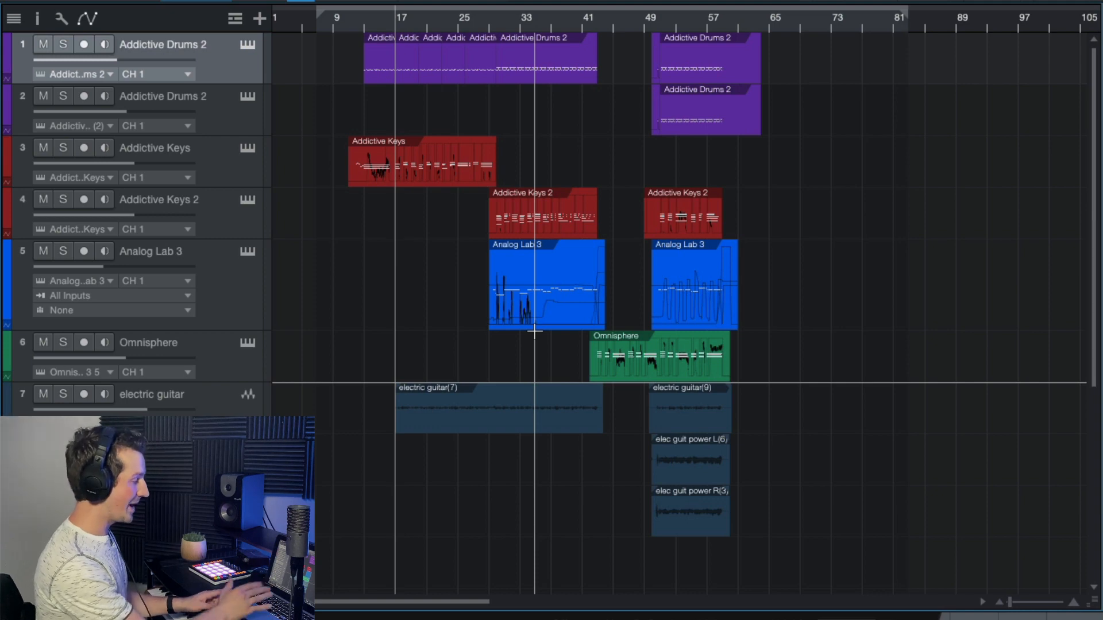
{"action": "key", "text": "space"}
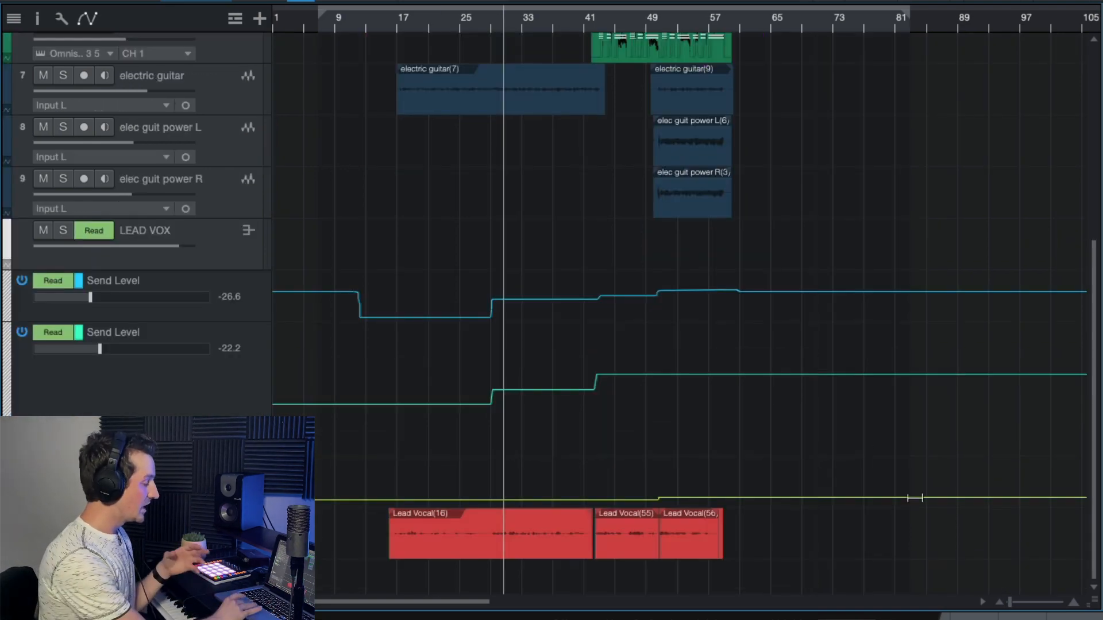
- Inspect the Waves Tune Real-Time insert settings on the Lead Vocal channel in the mixer
{"action": "key", "text": "F3"}
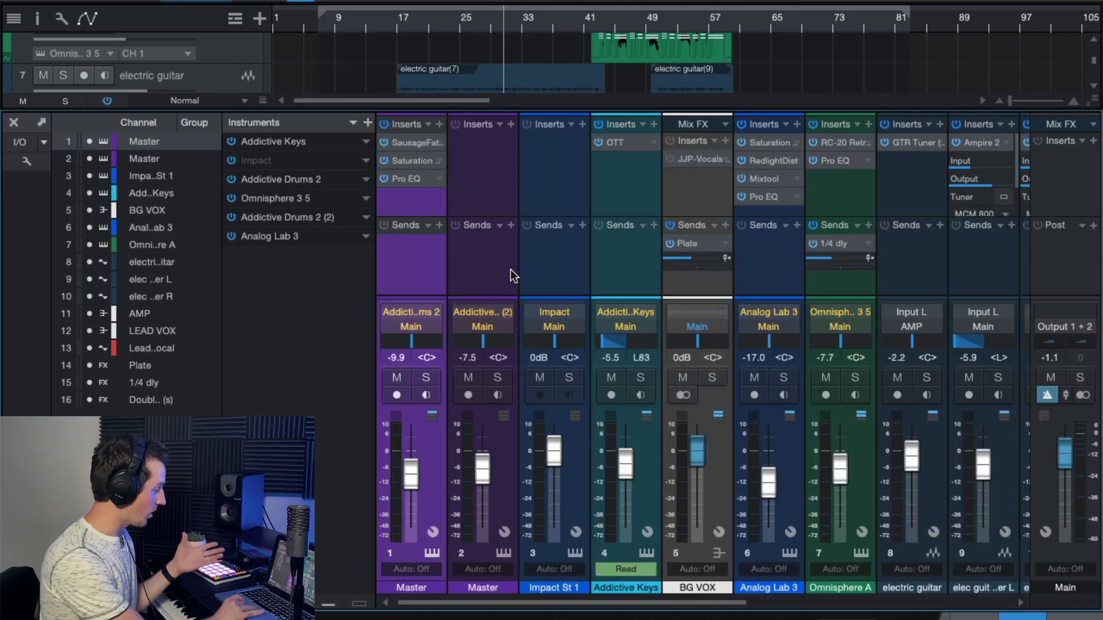
{"action": "scroll", "coordinate": [512, 275], "scroll_direction": "right", "scroll_amount": 10}
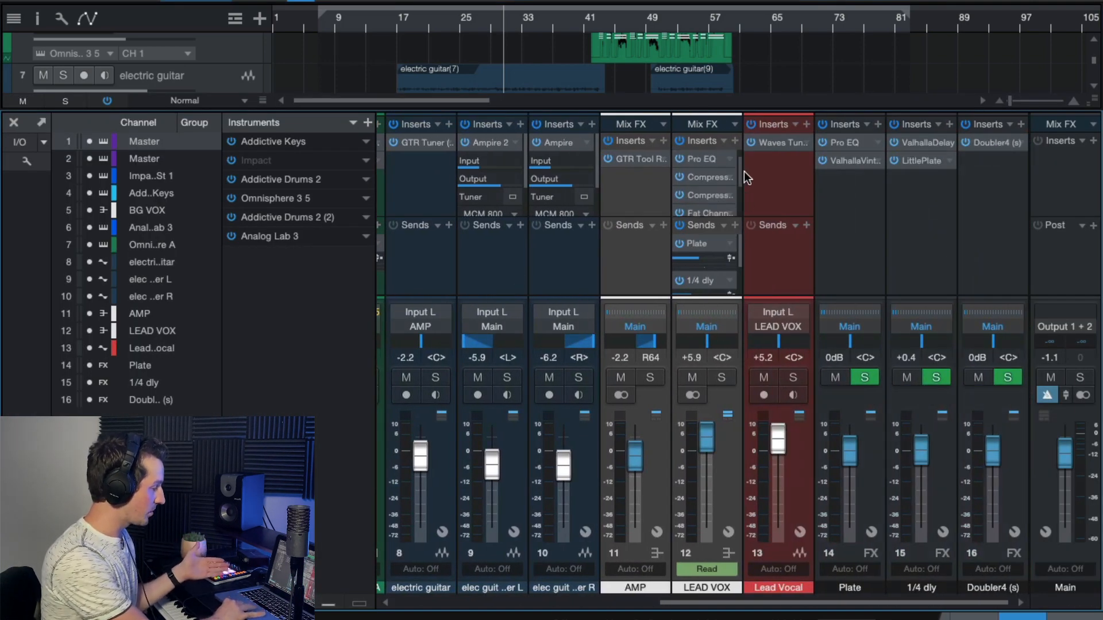
{"action": "left_click", "coordinate": [724, 481]}
{"action": "left_click", "coordinate": [777, 177]}
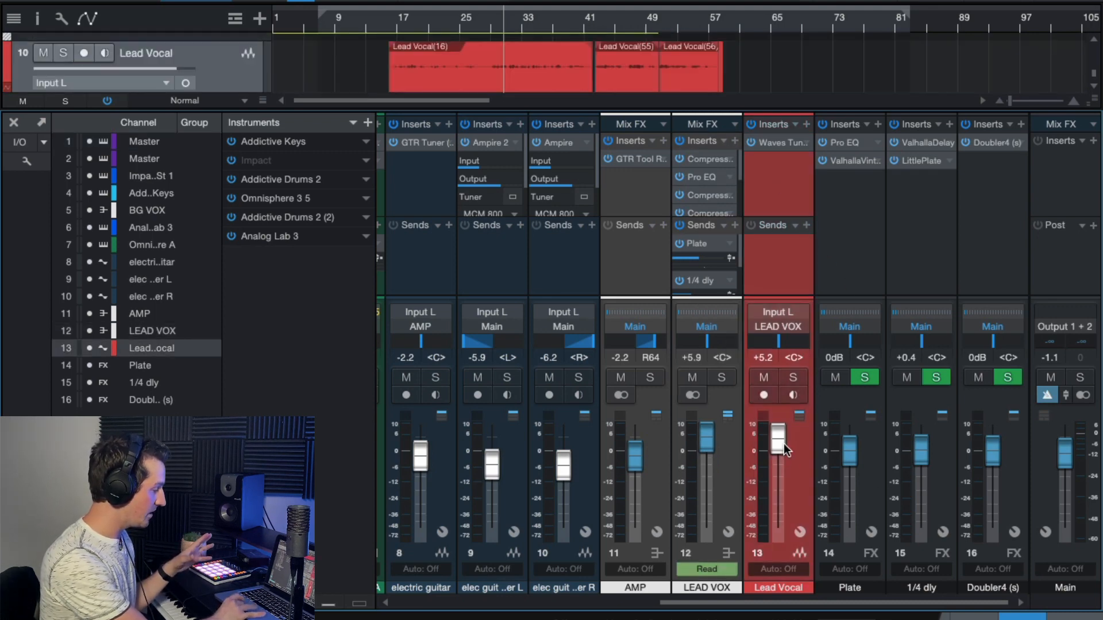
{"action": "left_click", "coordinate": [768, 142]}
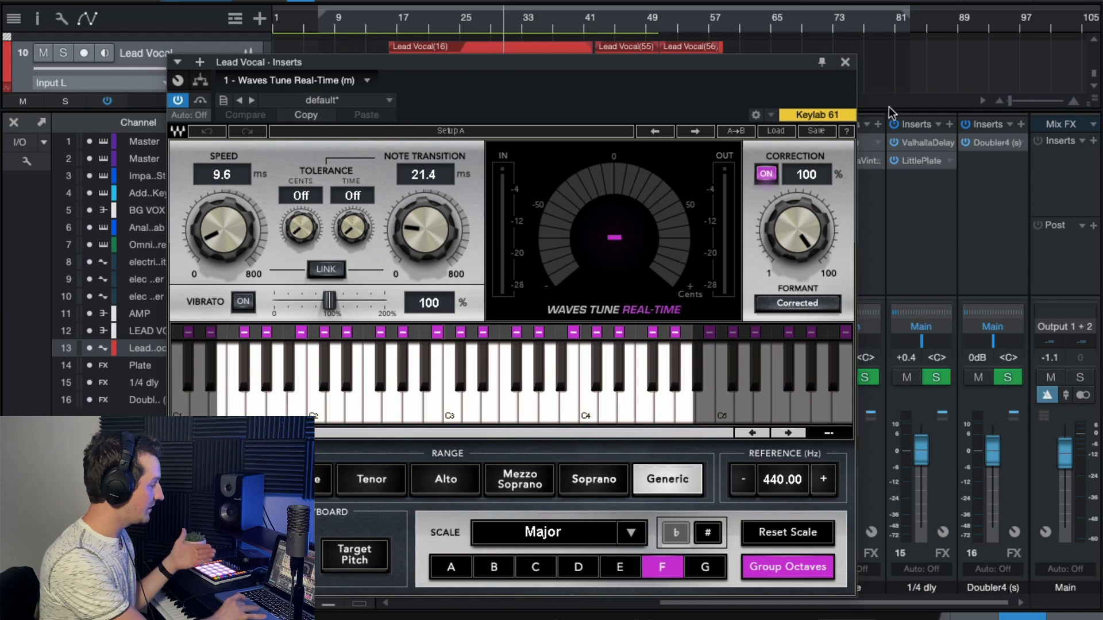
{"action": "left_click", "coordinate": [843, 64]}
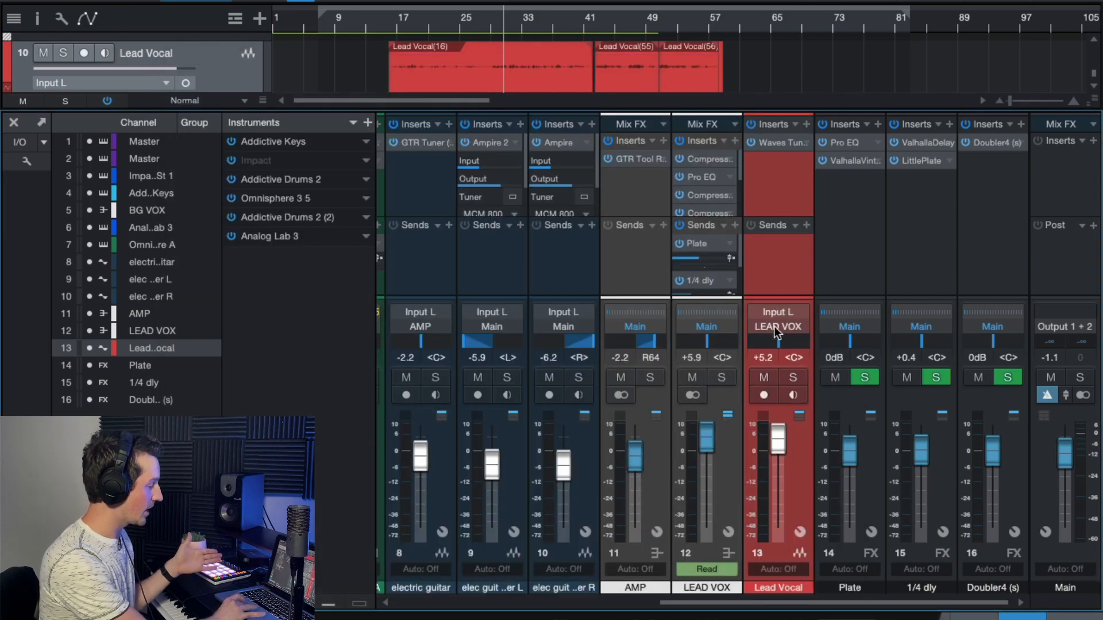
- Bypass all inserts and all sends on the LEAD VOX bus
{"action": "left_click", "coordinate": [725, 511]}
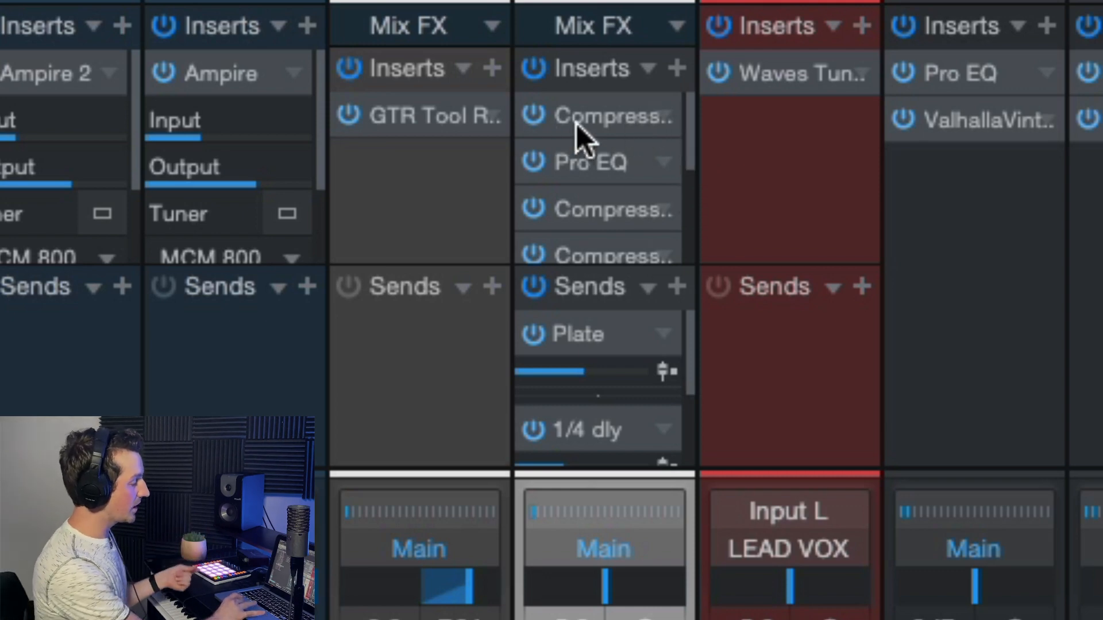
{"action": "left_click", "coordinate": [528, 69]}
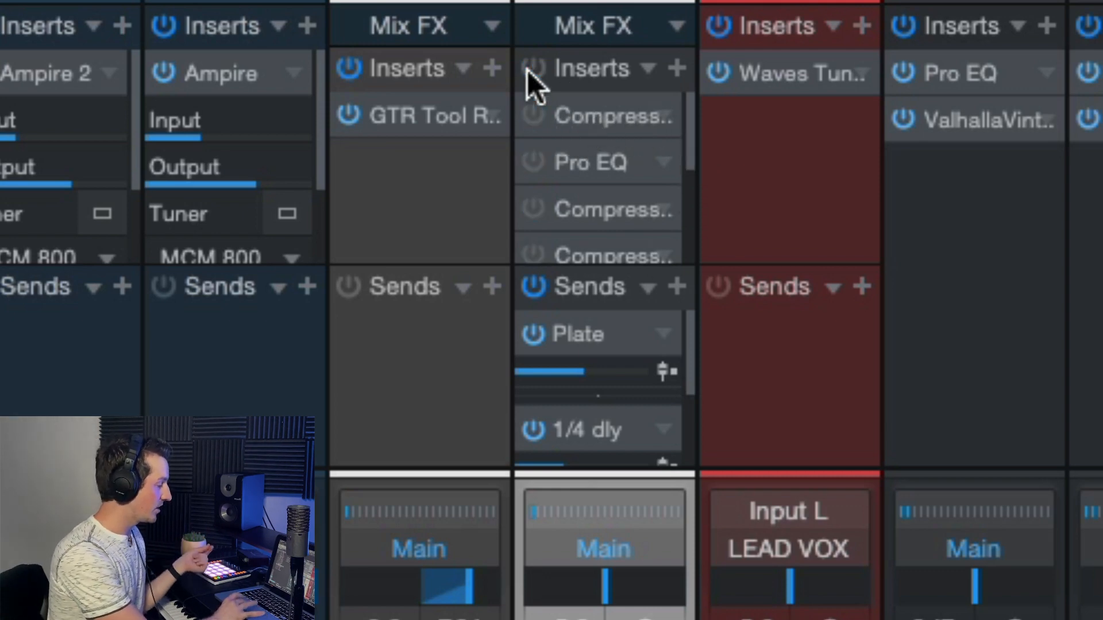
{"action": "left_click", "coordinate": [533, 287]}
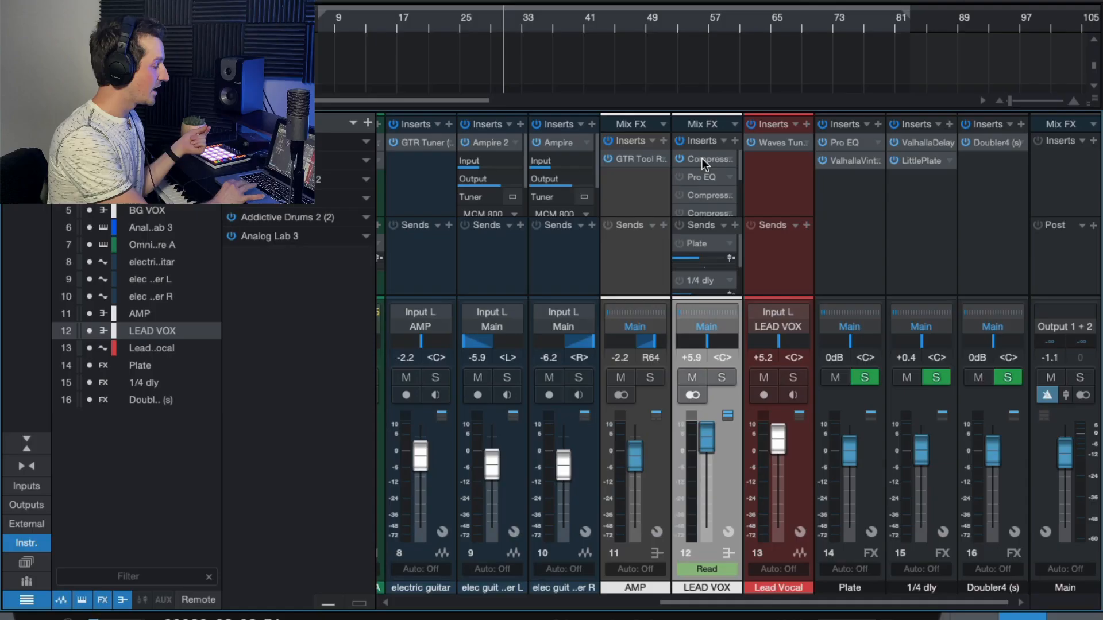
- Enable the first Compressor insert on LEAD VOX and audition its De-Esser settings with playback from about bar 17
{"action": "double_click", "coordinate": [575, 117]}
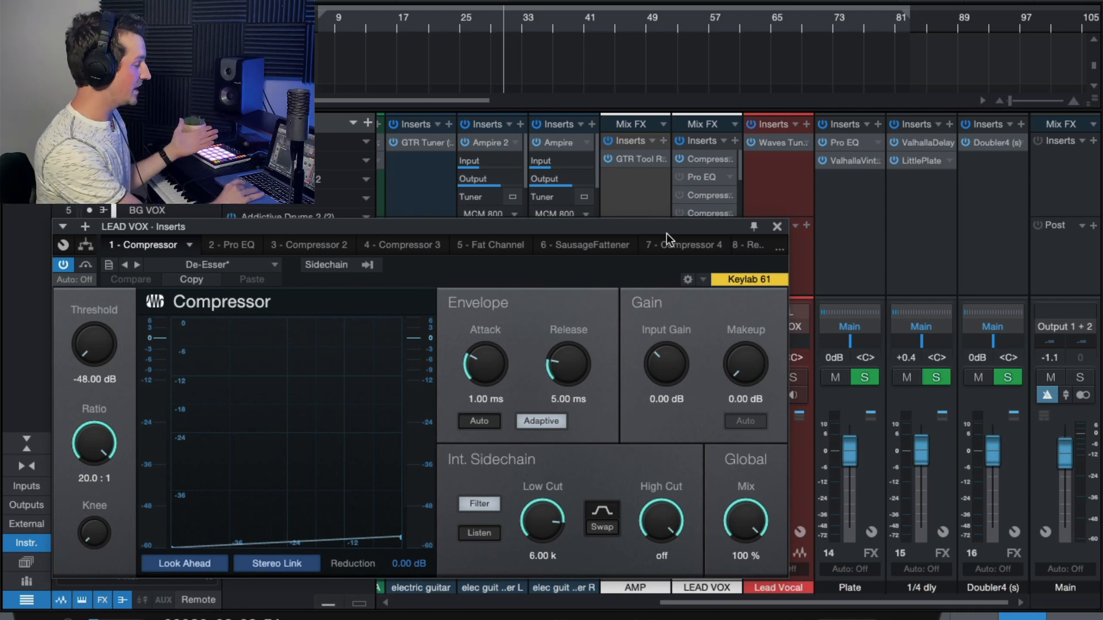
{"action": "left_click_drag", "start_coordinate": [619, 228], "coordinate": [629, 191]}
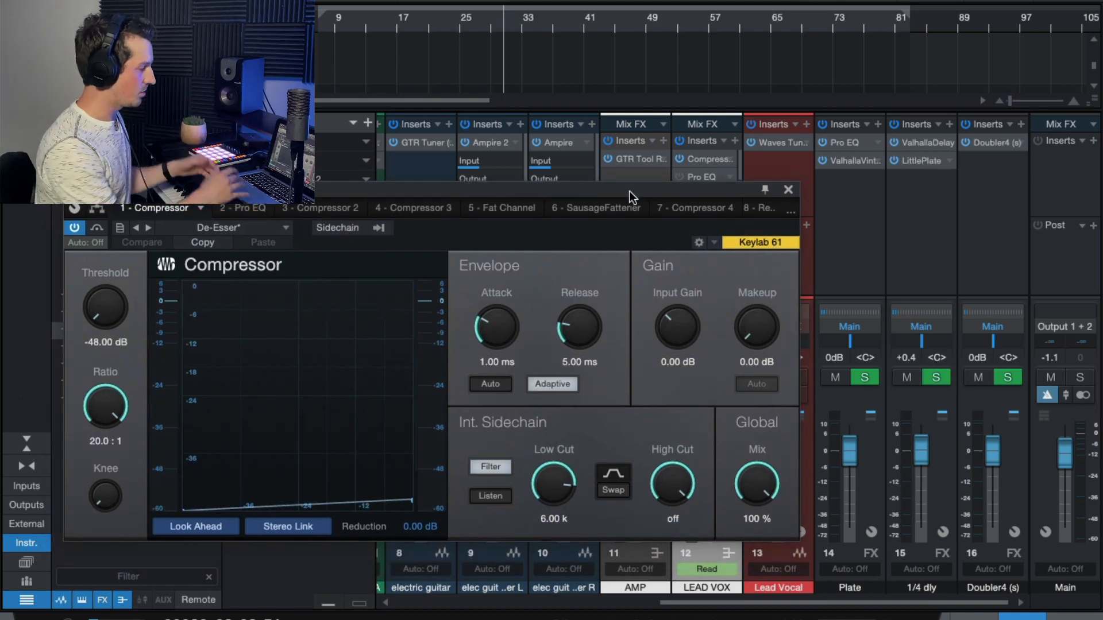
{"action": "left_click", "coordinate": [788, 190]}
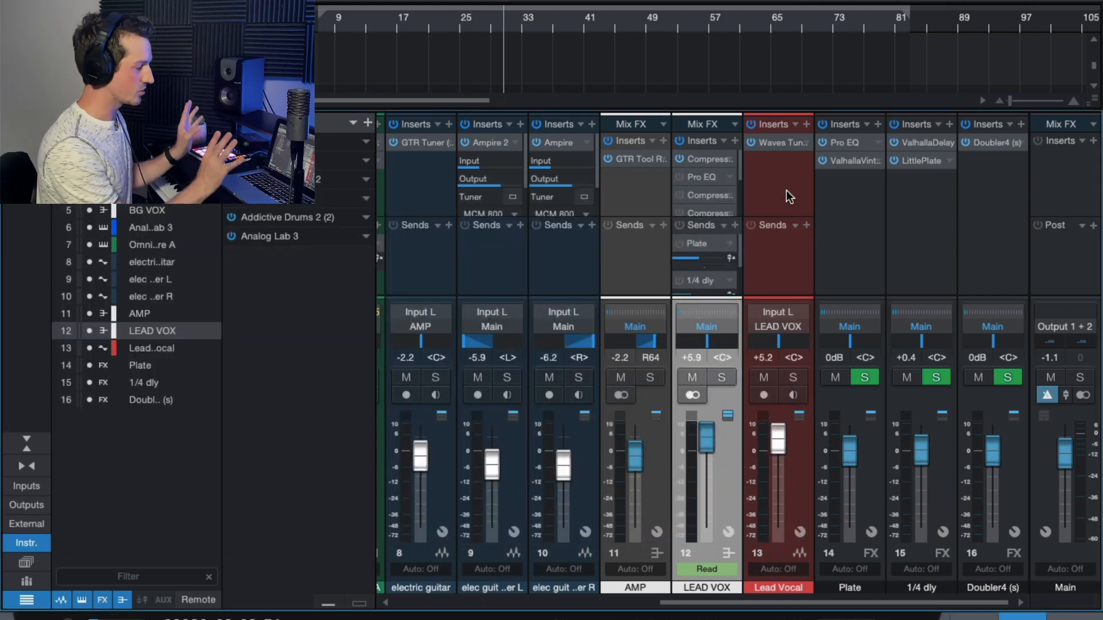
{"action": "left_click", "coordinate": [705, 159]}
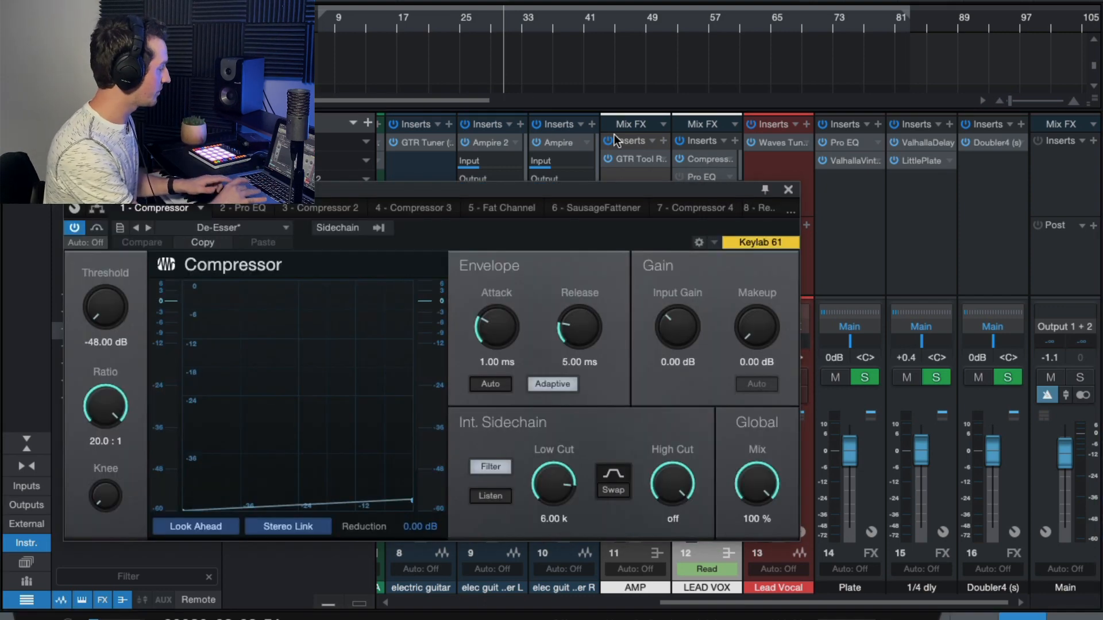
{"action": "left_click", "coordinate": [404, 28]}
{"action": "key", "text": "space"}
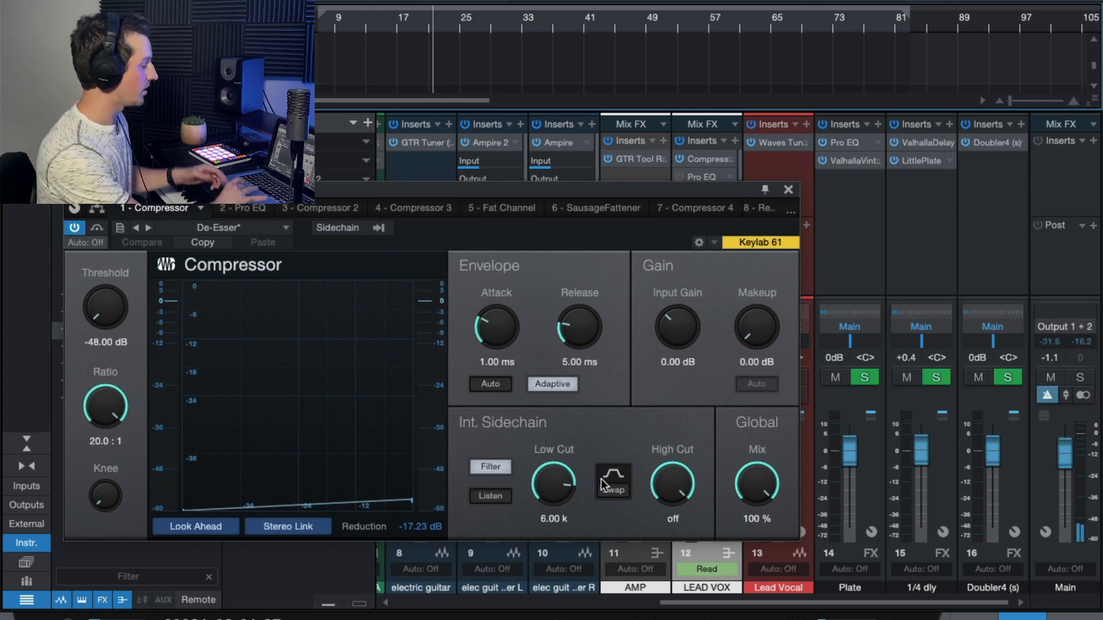
{"action": "left_click", "coordinate": [788, 189]}
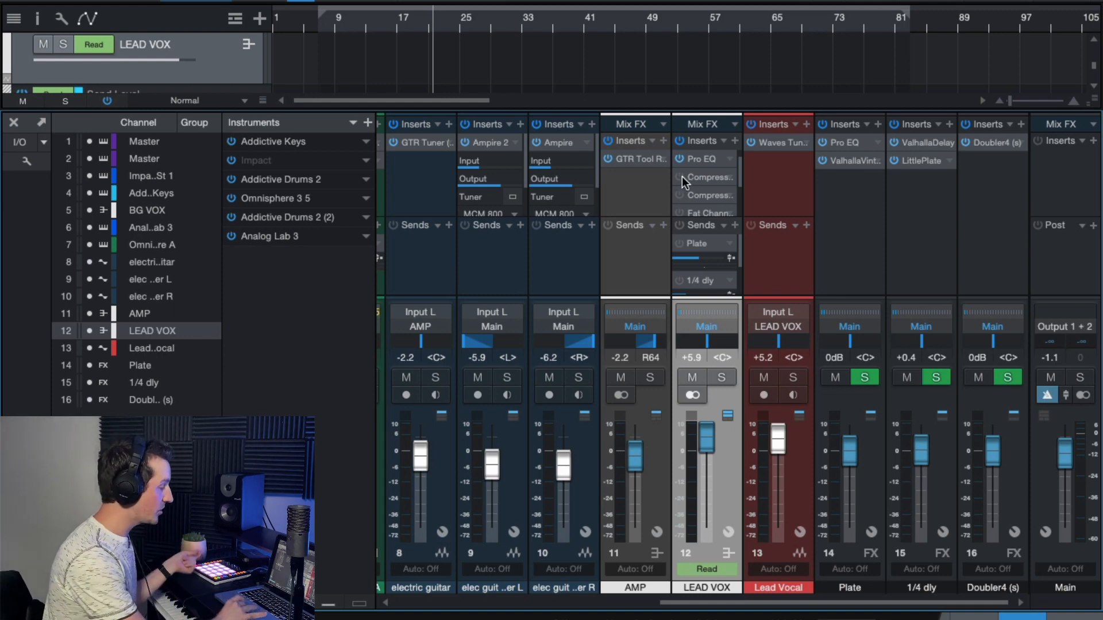
- Enable the Compressor insert directly after Pro EQ on LEAD VOX and audition its compression during playback
{"action": "double_click", "coordinate": [701, 180]}
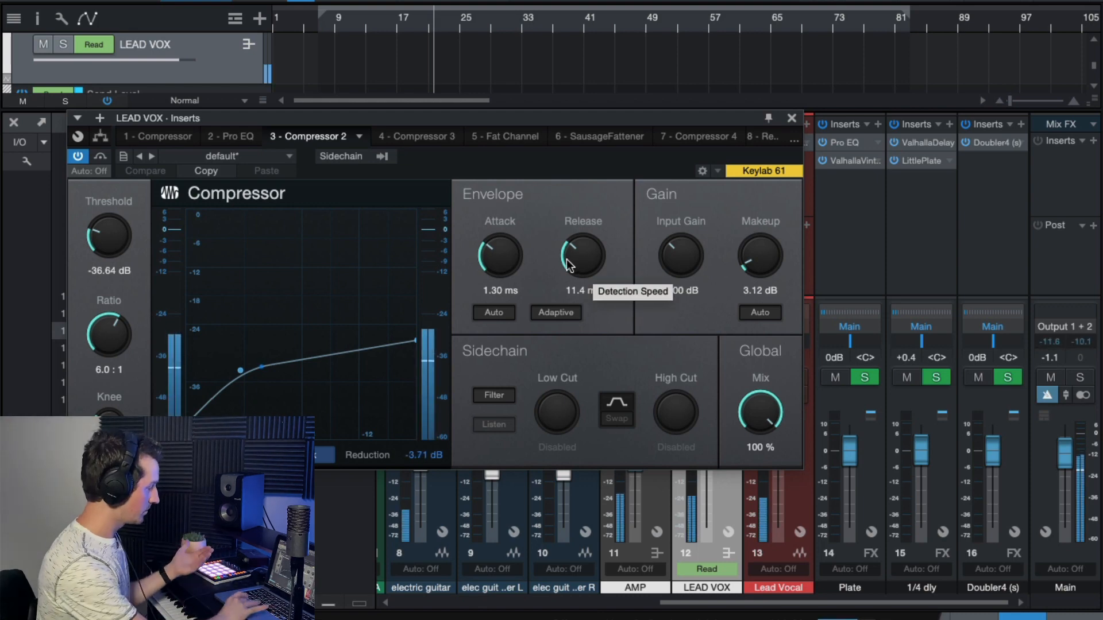
{"action": "key", "text": "space"}
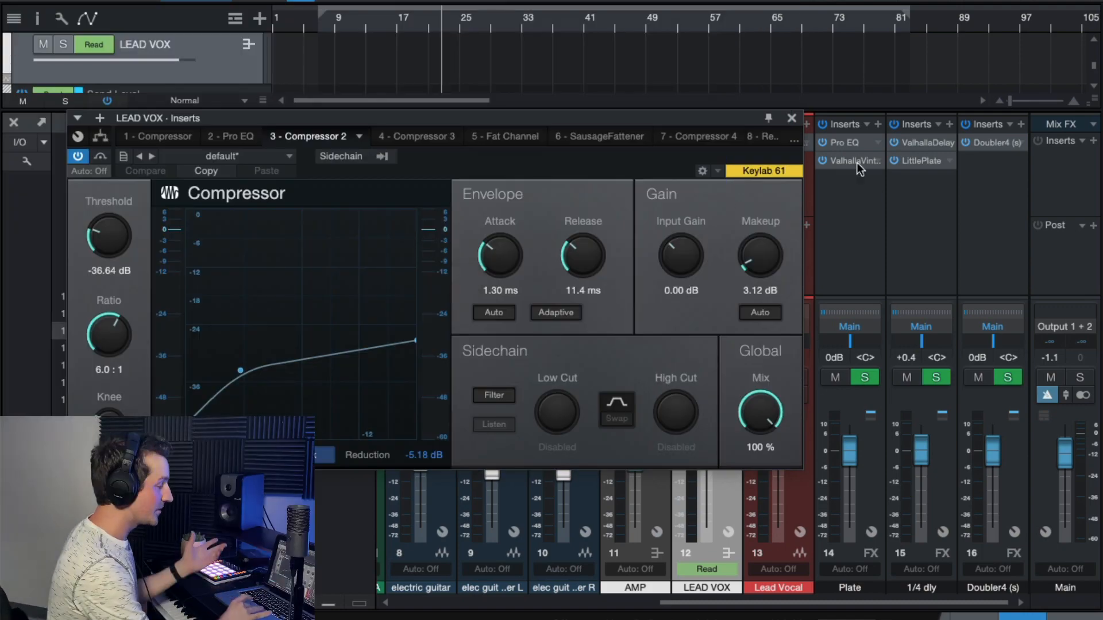
{"action": "left_click", "coordinate": [791, 118]}
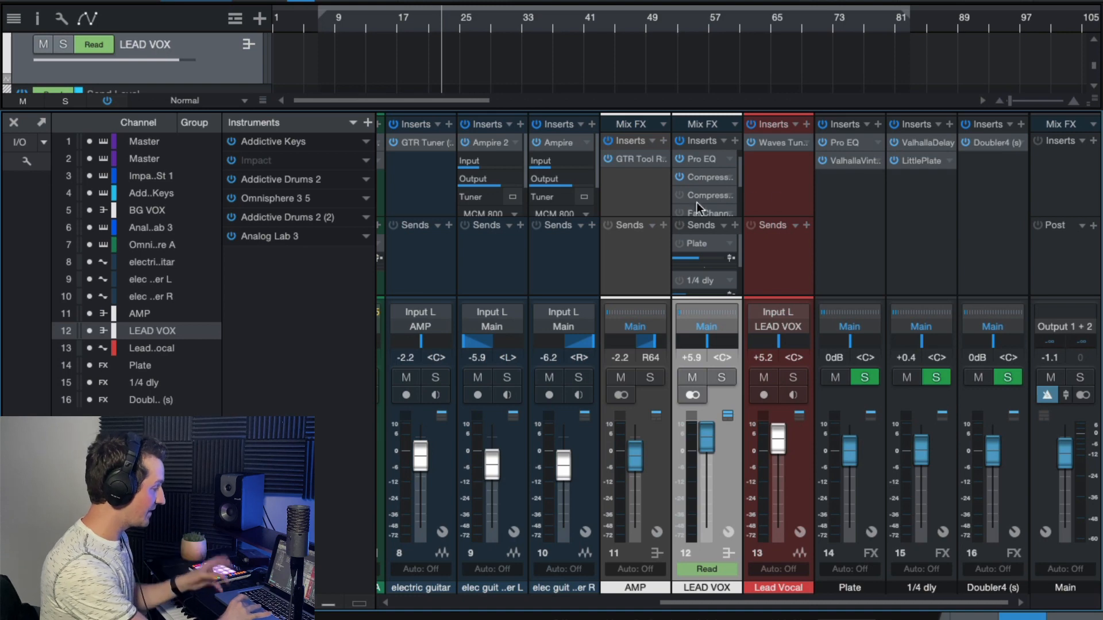
- Enable the fourth insert on LEAD VOX, Compressor 3, check its threshold and ratio, and audition it during playback
{"action": "left_click", "coordinate": [679, 196]}
{"action": "left_click", "coordinate": [708, 198]}
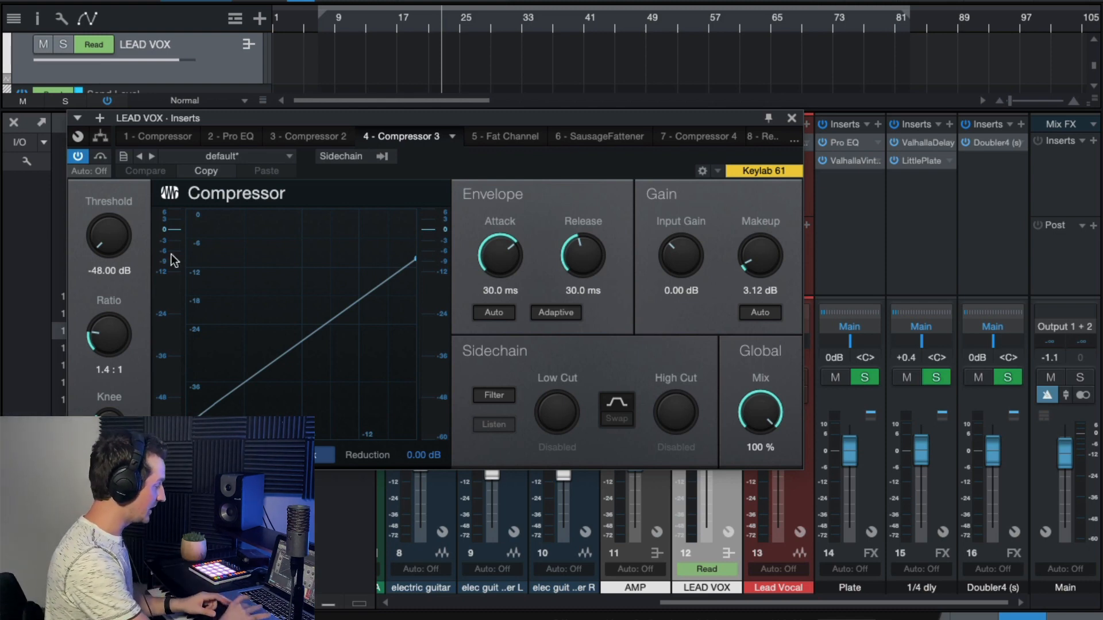
{"action": "left_click_drag", "start_coordinate": [113, 240], "coordinate": [113, 274]}
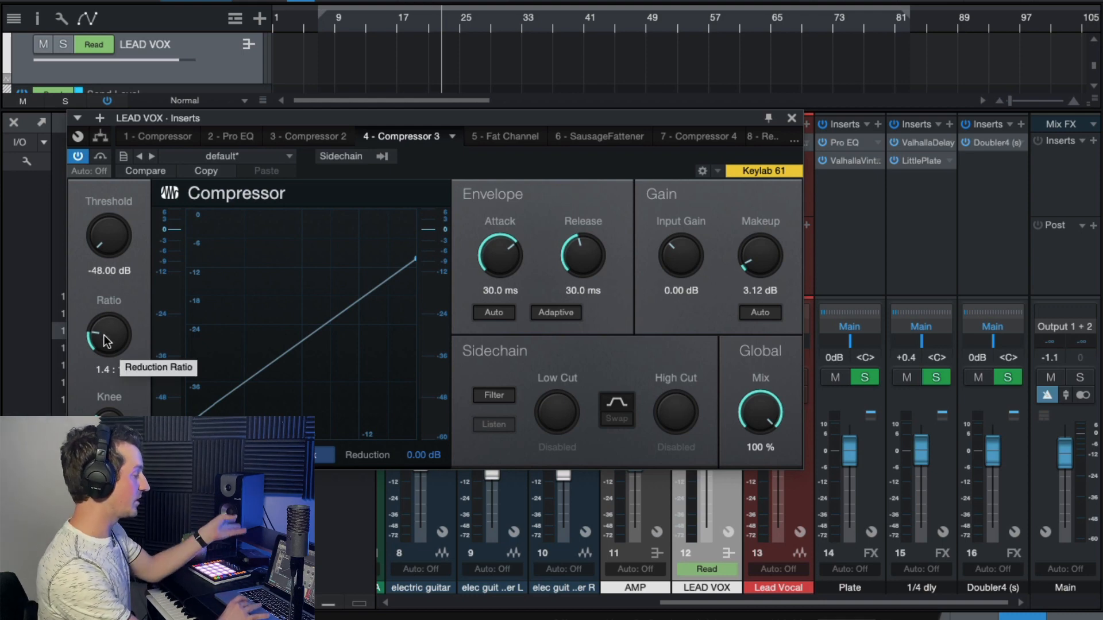
{"action": "key", "text": "space"}
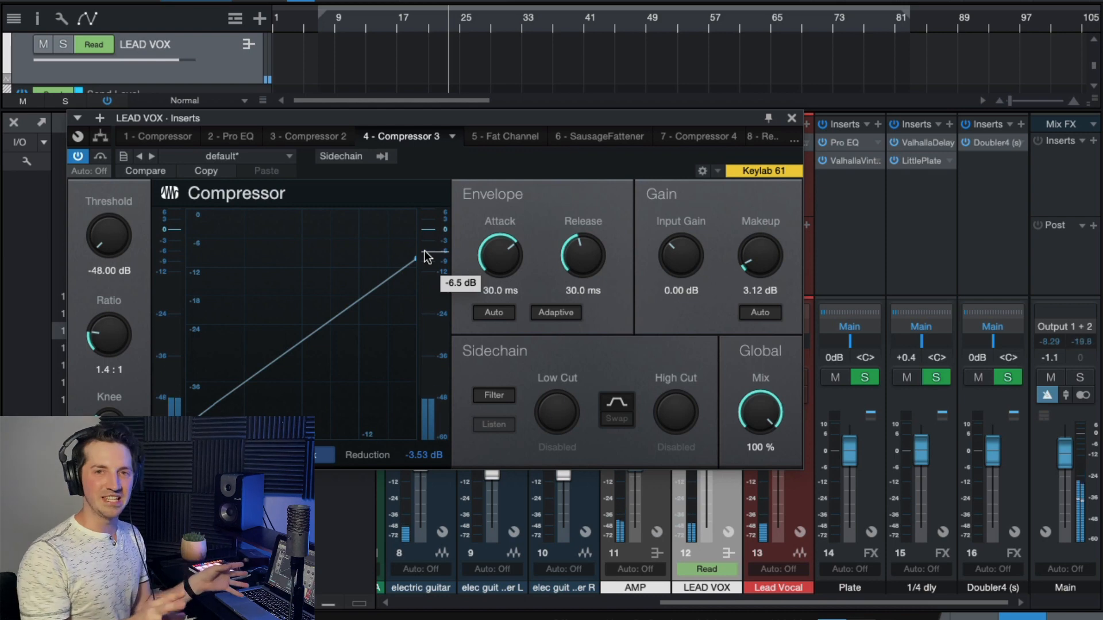
{"action": "key", "text": "space"}
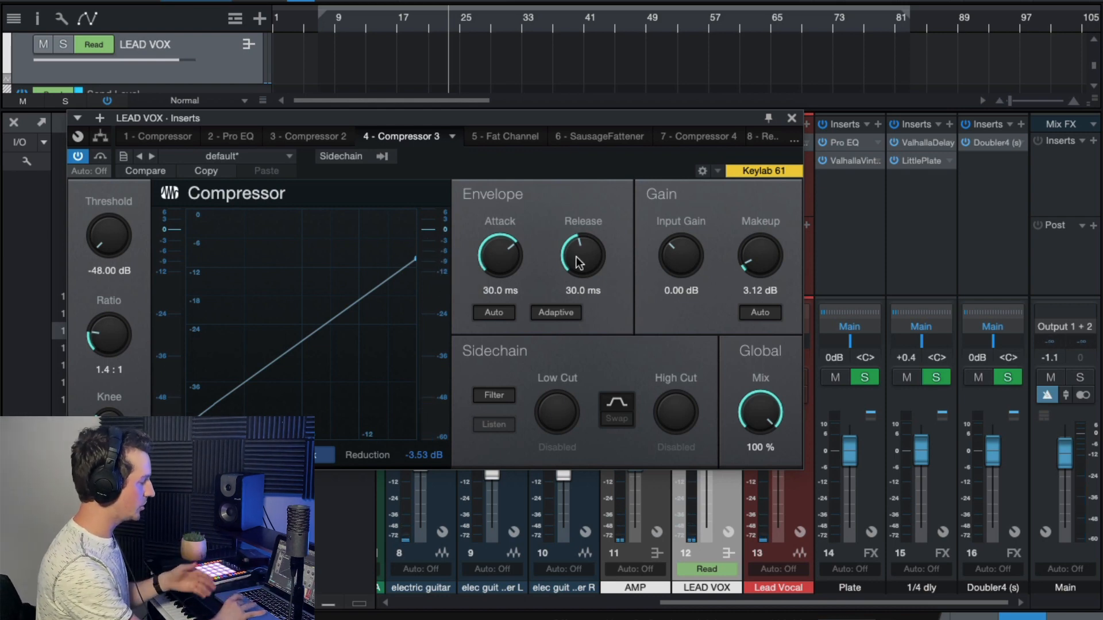
{"action": "left_click", "coordinate": [792, 118]}
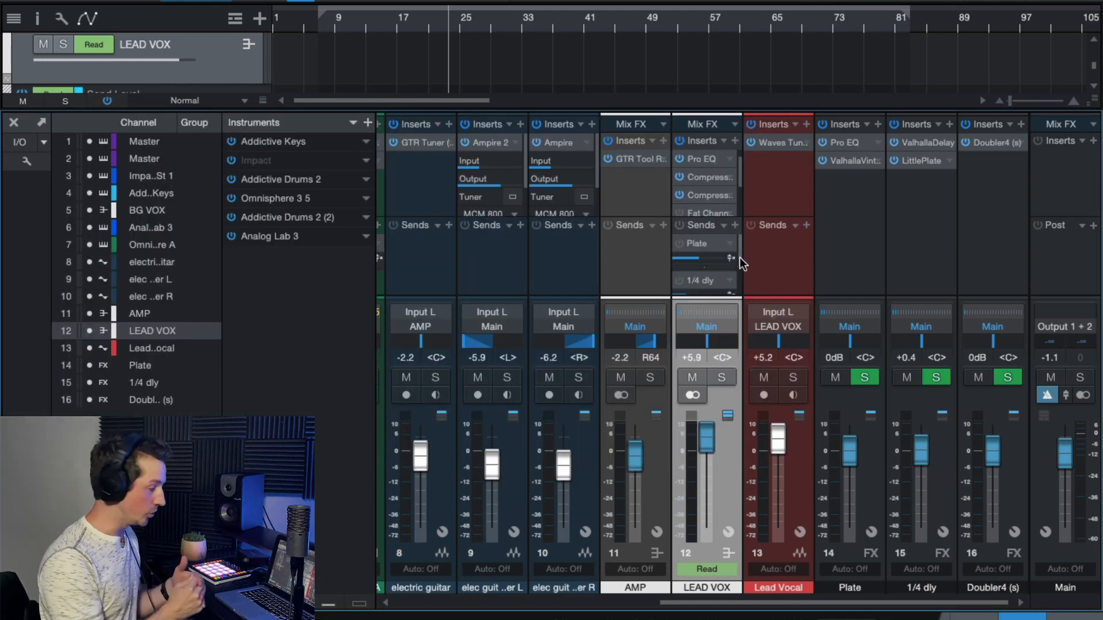
- Enable the Fat Channel insert on LEAD VOX and audition its FET compressor during playback
{"action": "left_click_drag", "start_coordinate": [740, 177], "coordinate": [740, 184]}
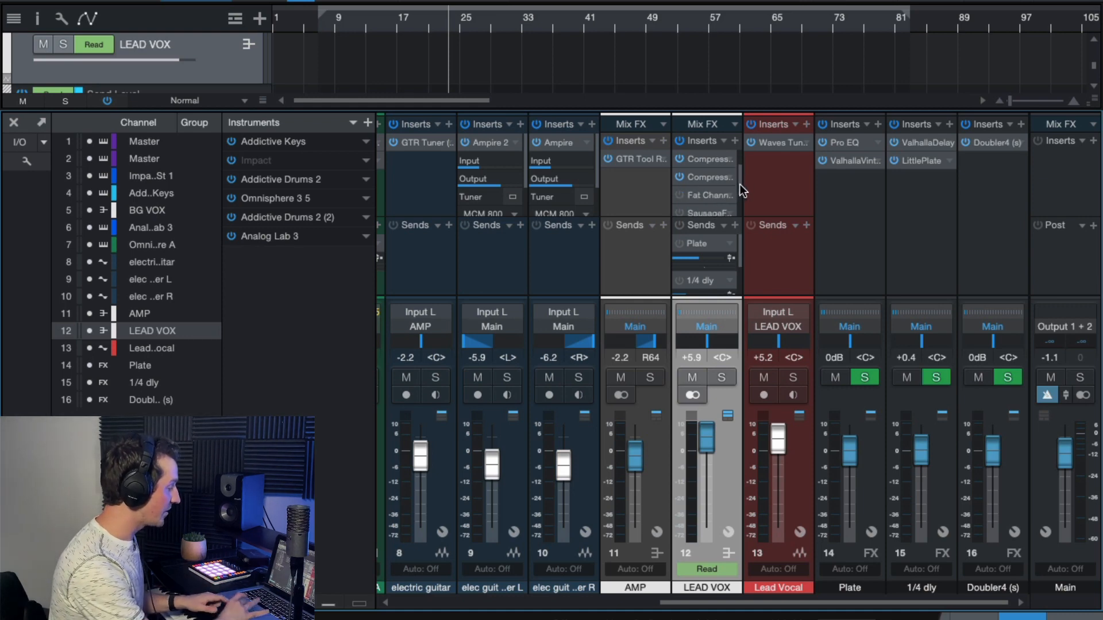
{"action": "left_click", "coordinate": [701, 196]}
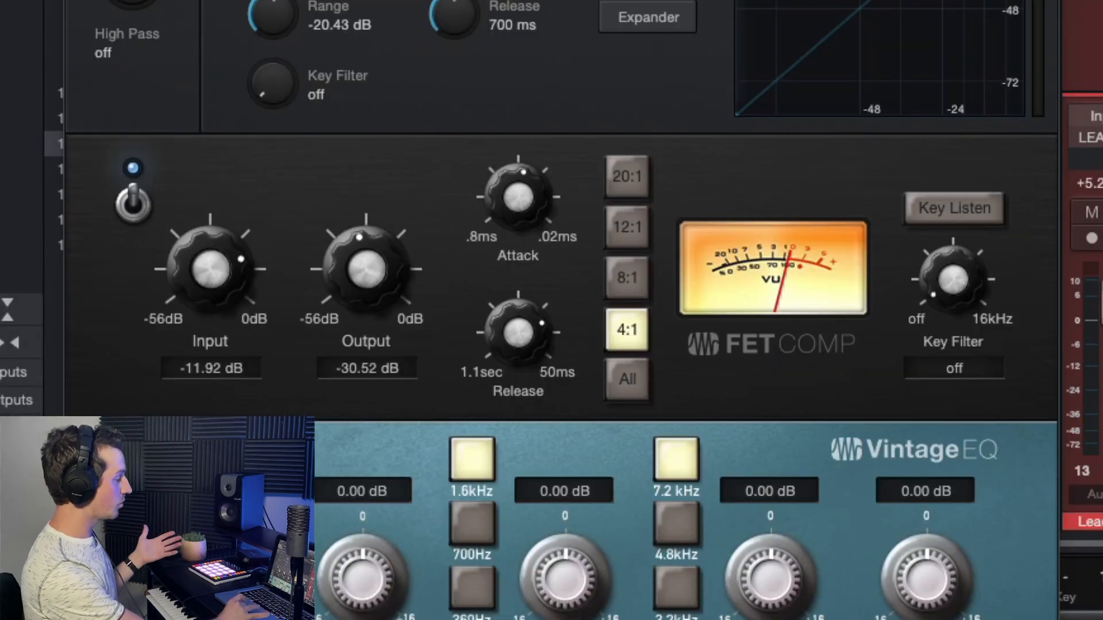
{"action": "scroll", "coordinate": [812, 40], "scroll_direction": "down", "scroll_amount": 1}
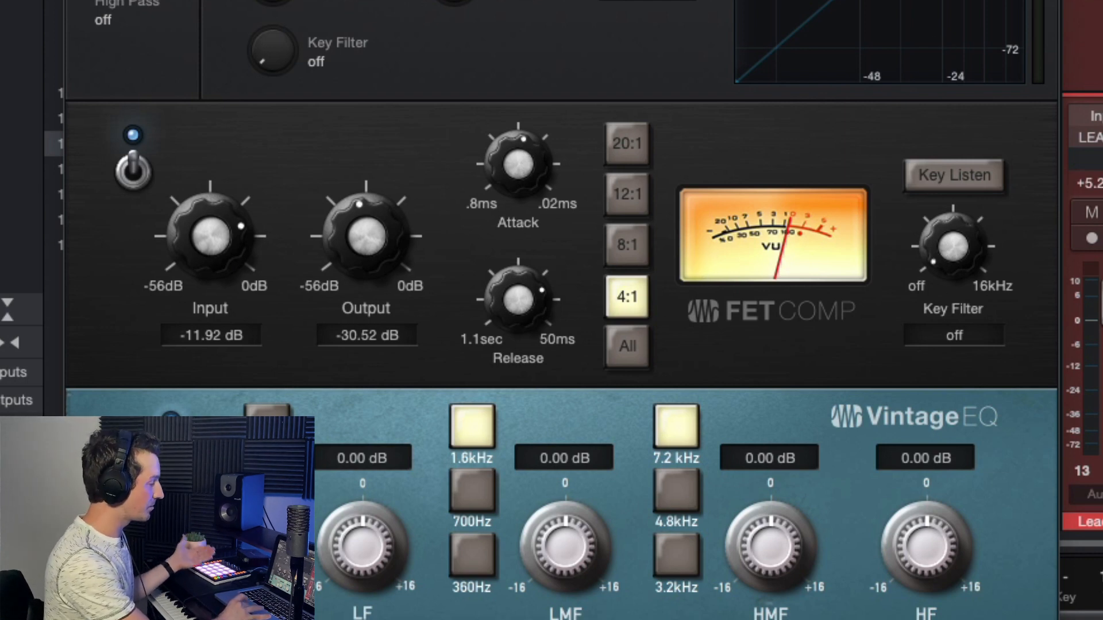
{"action": "left_click_drag", "start_coordinate": [552, 0], "coordinate": [579, 64]}
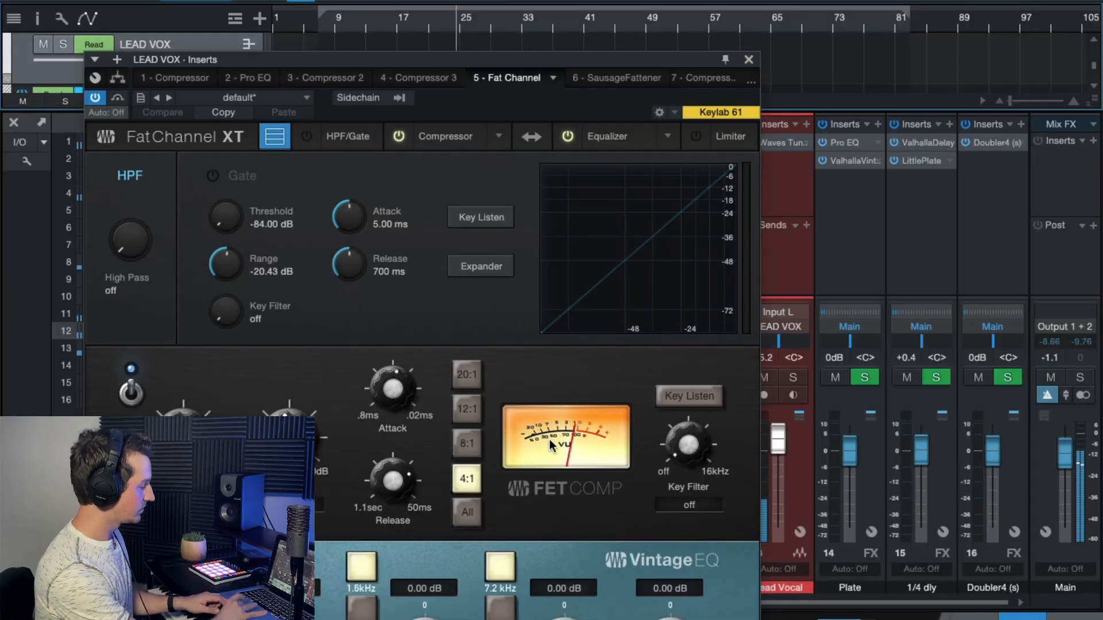
{"action": "left_click", "coordinate": [748, 60]}
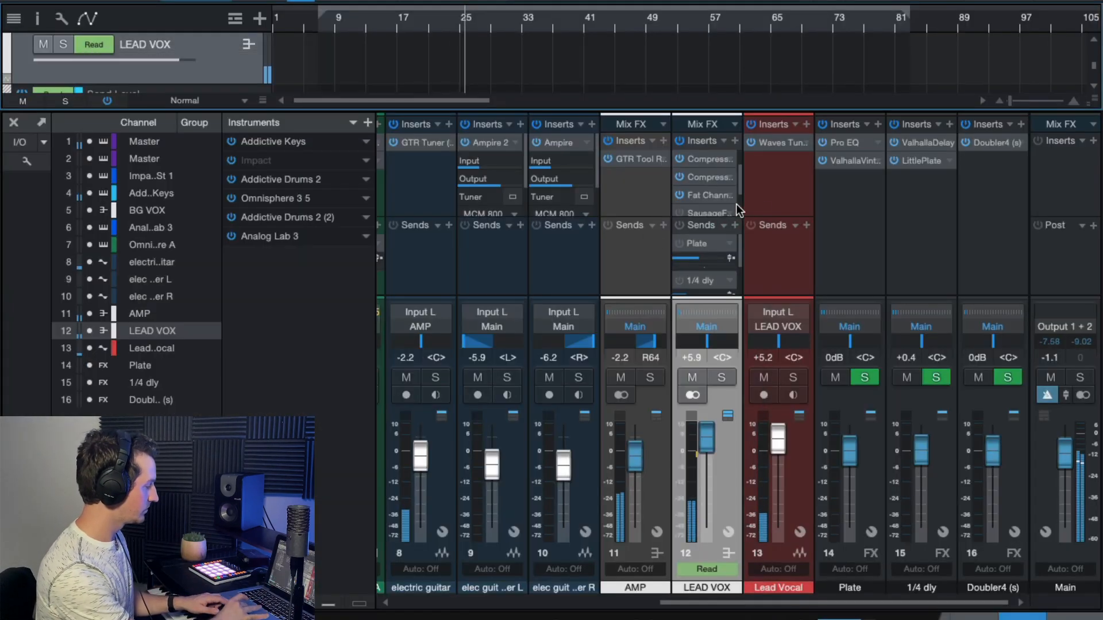
- Compare the lead vocal with all LEAD VOX inserts bypassed and re-enabled during playback
{"action": "scroll", "coordinate": [743, 192], "scroll_direction": "down", "scroll_amount": 1}
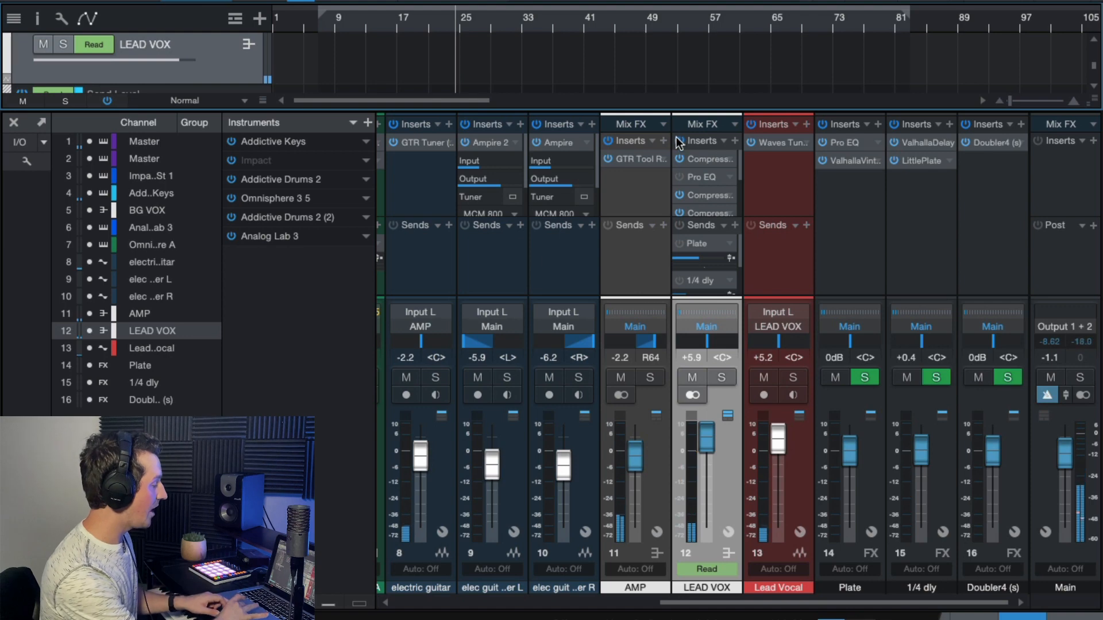
{"action": "left_click", "coordinate": [679, 142]}
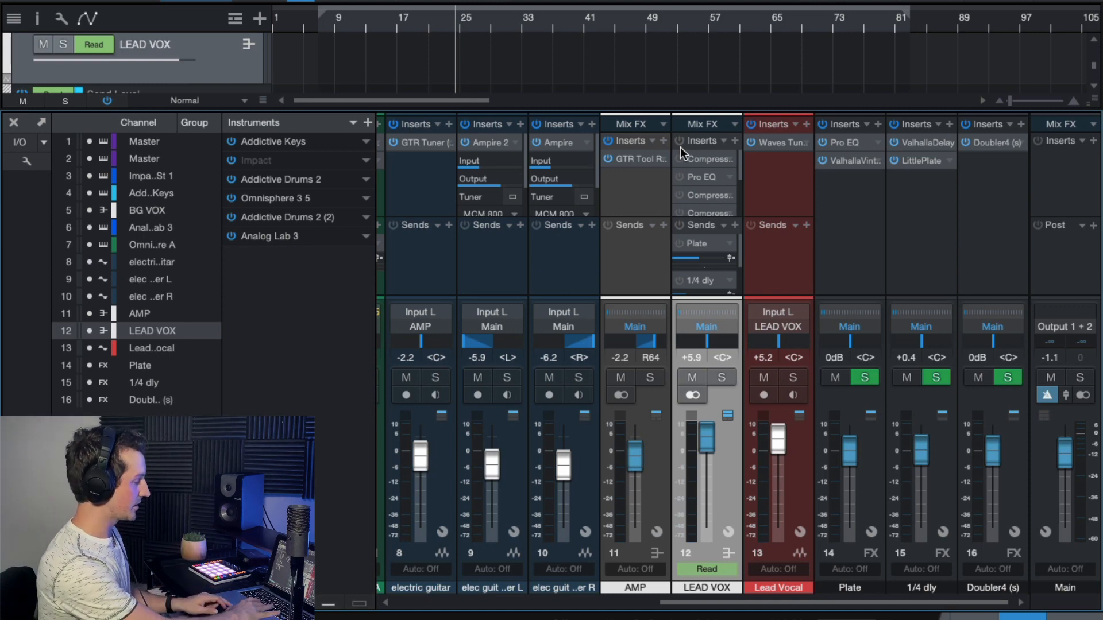
{"action": "key", "text": "space"}
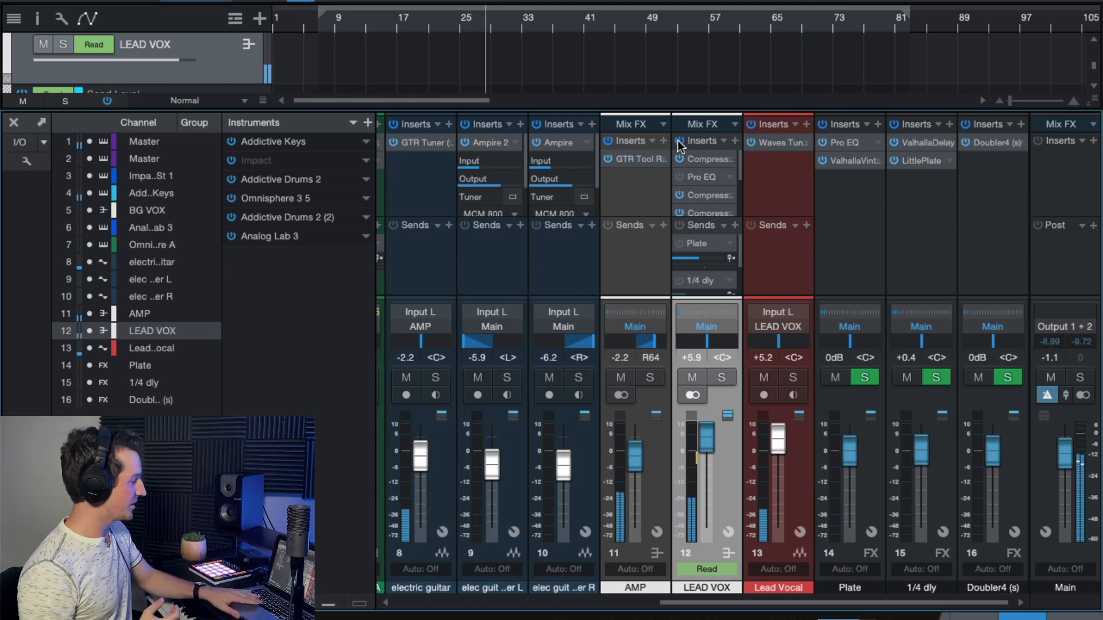
- Enable Pro EQ on LEAD VOX and lower its MF band gain at 2.04 kHz to -7.99 dB during playback
{"action": "key", "text": "space"}
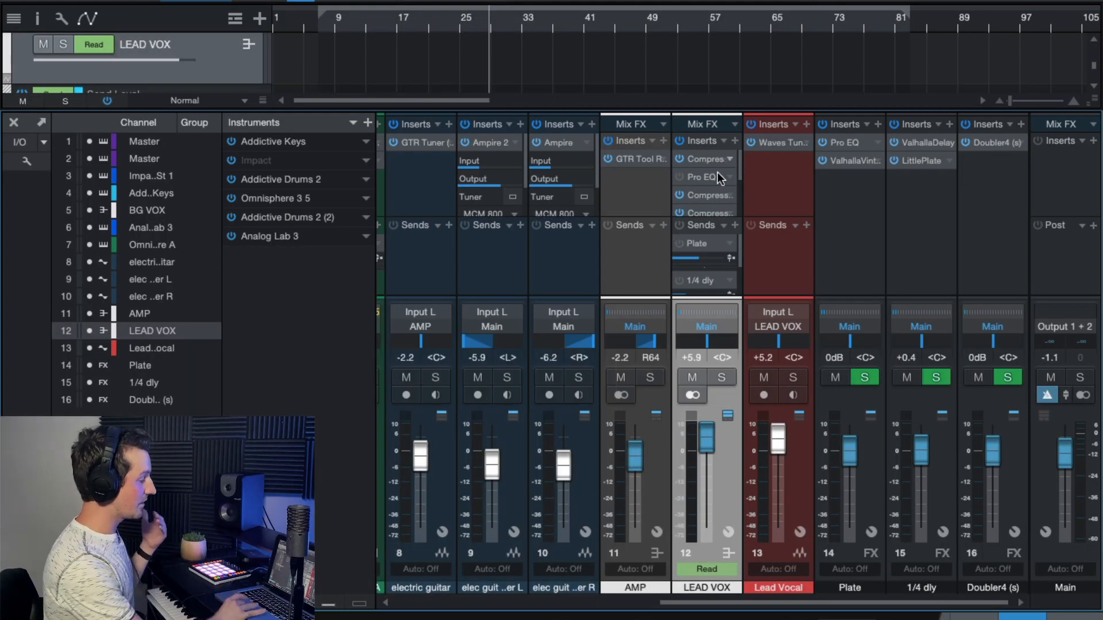
{"action": "left_click", "coordinate": [705, 177]}
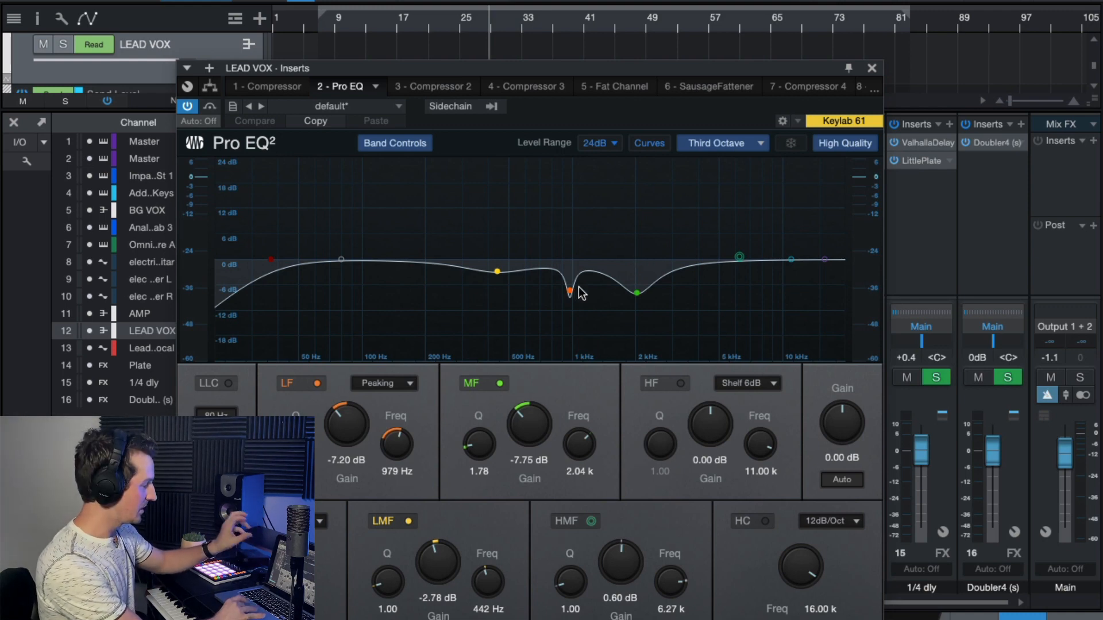
{"action": "left_click", "coordinate": [437, 17]}
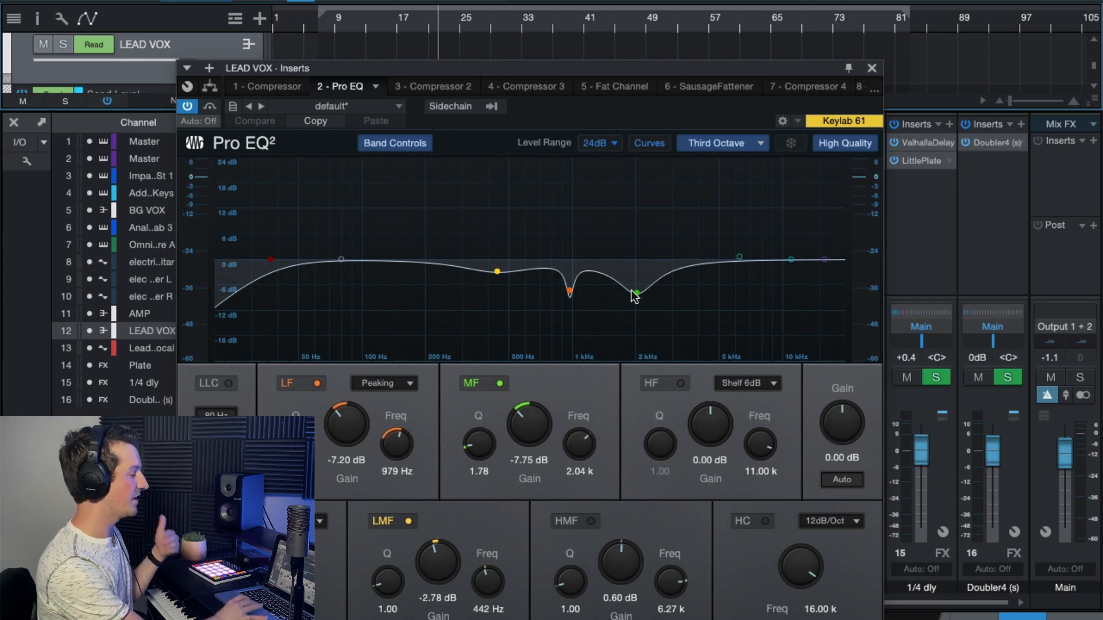
{"action": "key", "text": "space"}
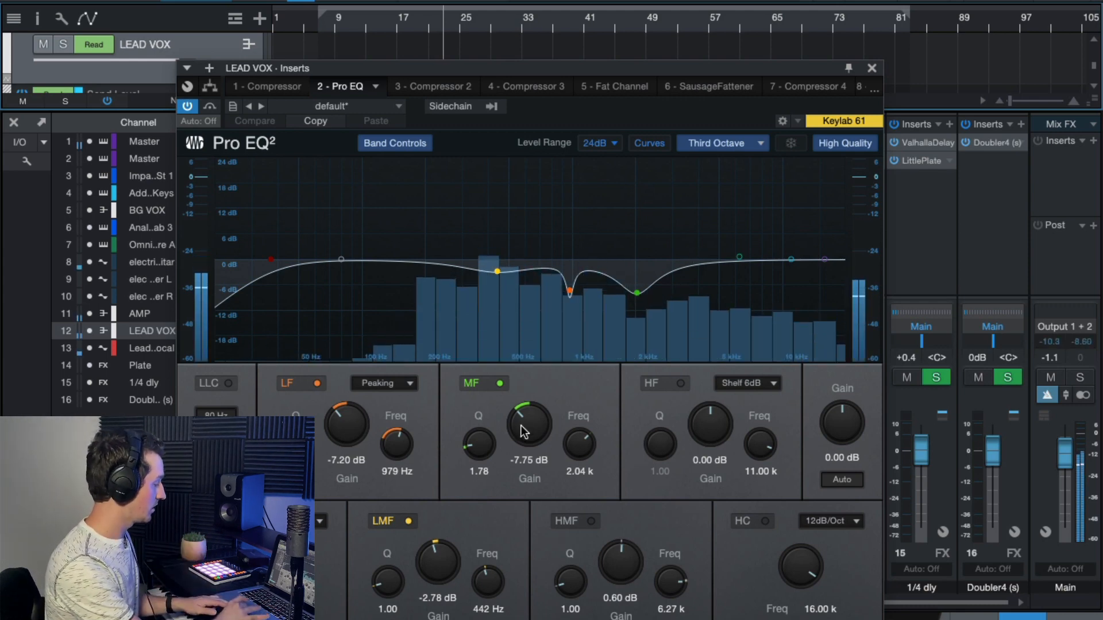
{"action": "mouse_move", "coordinate": [526, 428]}
{"action": "left_mouse_down"}
{"action": "mouse_move", "coordinate": [546, 285]}
{"action": "mouse_move", "coordinate": [532, 436]}
{"action": "left_mouse_up"}
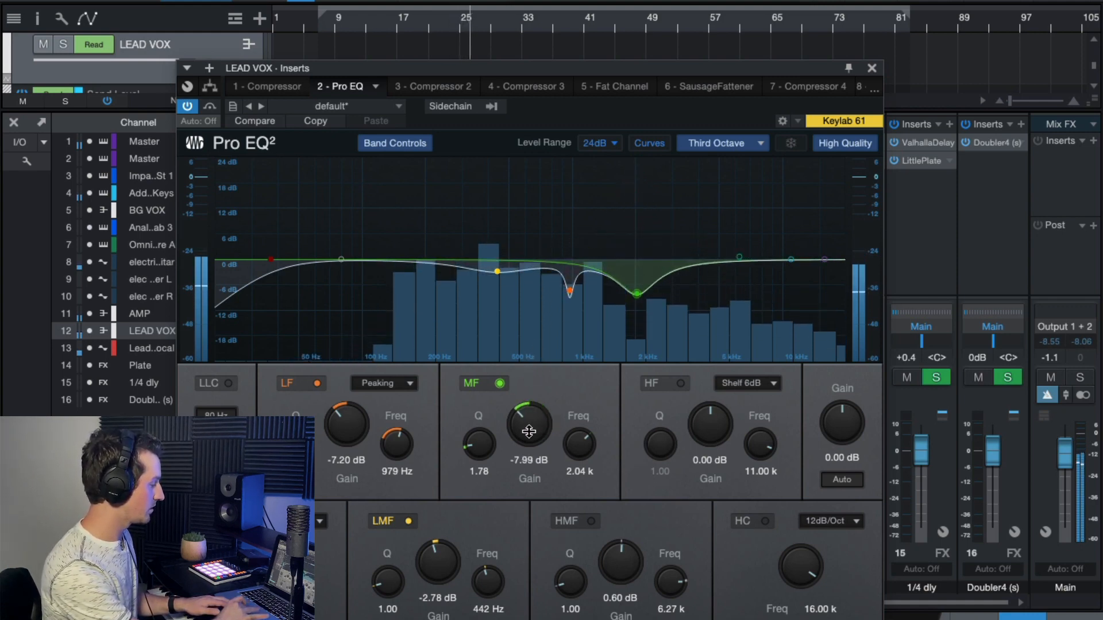
{"action": "key", "text": "space"}
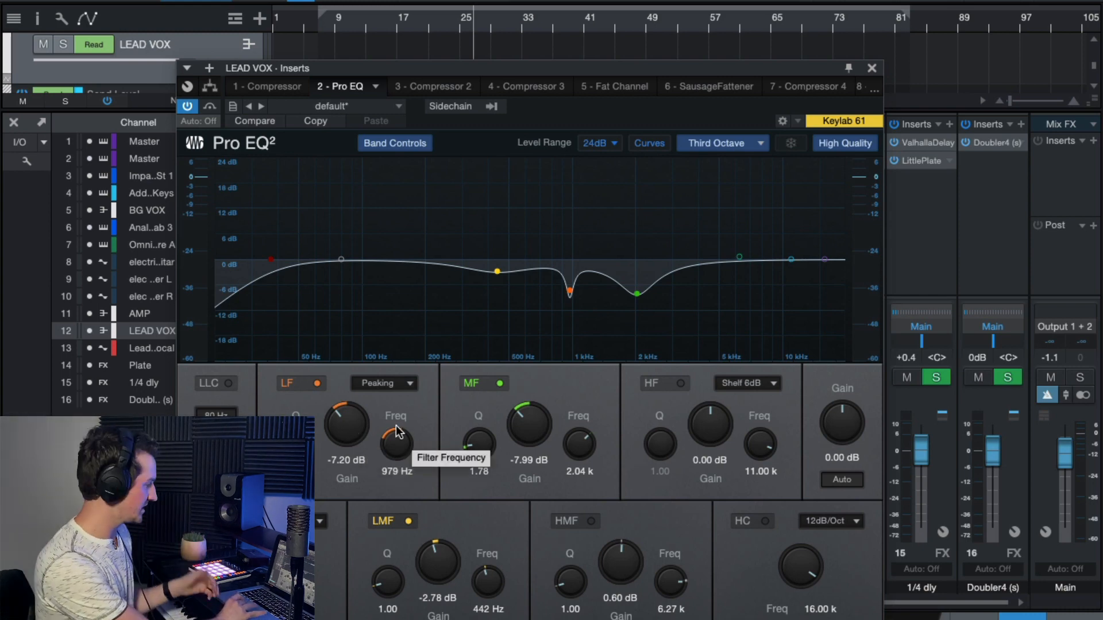
- Set the Pro EQ LF band gain to -6.00 dB and the LMF band gain to -2.54 dB during playback
{"action": "key", "text": "space"}
{"action": "left_click_drag", "start_coordinate": [371, 423], "coordinate": [340, 421]}
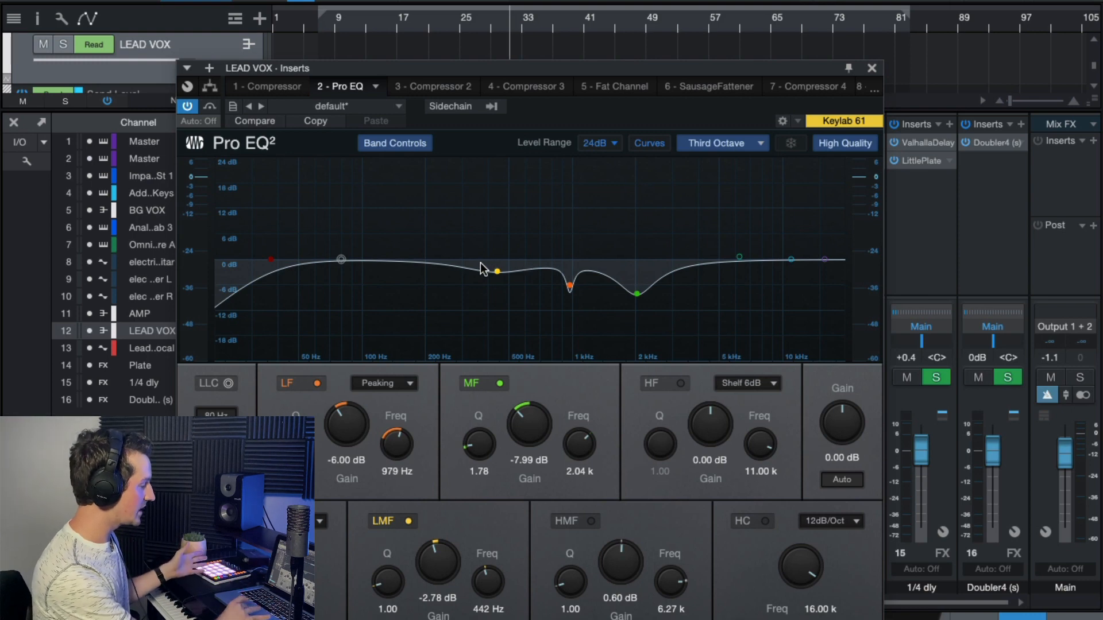
{"action": "left_click", "coordinate": [497, 271]}
{"action": "key", "text": "space"}
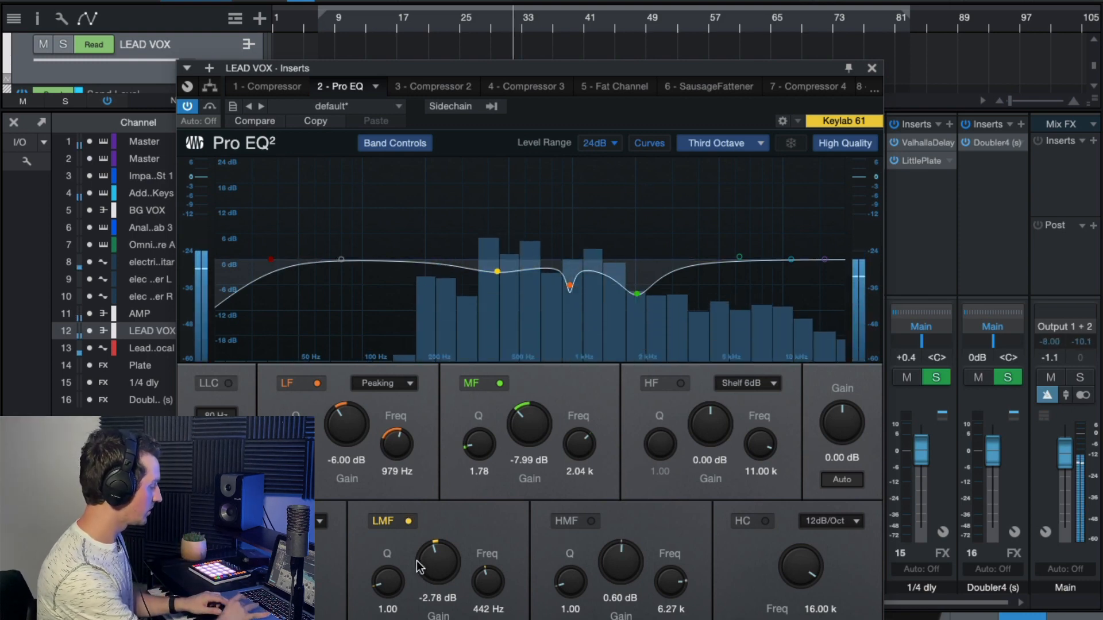
{"action": "mouse_move", "coordinate": [424, 545]}
{"action": "left_mouse_down"}
{"action": "mouse_move", "coordinate": [426, 510]}
{"action": "mouse_move", "coordinate": [425, 564]}
{"action": "left_mouse_up"}
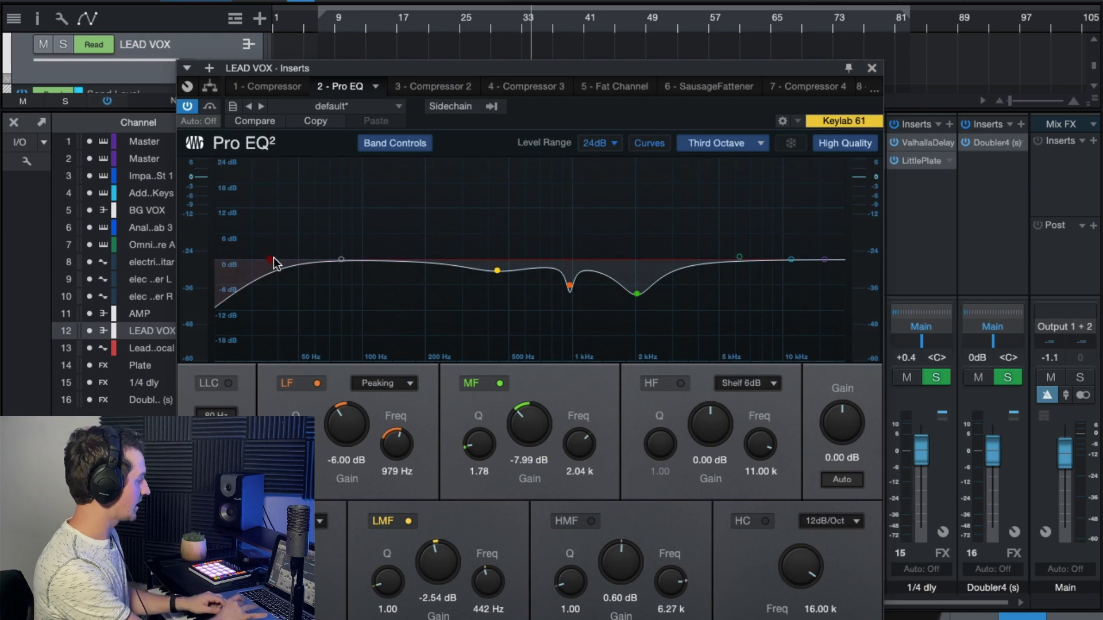
- Raise the Pro EQ low-cut frequency to roll off more low end, and close the insert window
{"action": "left_click_drag", "start_coordinate": [272, 259], "coordinate": [330, 274]}
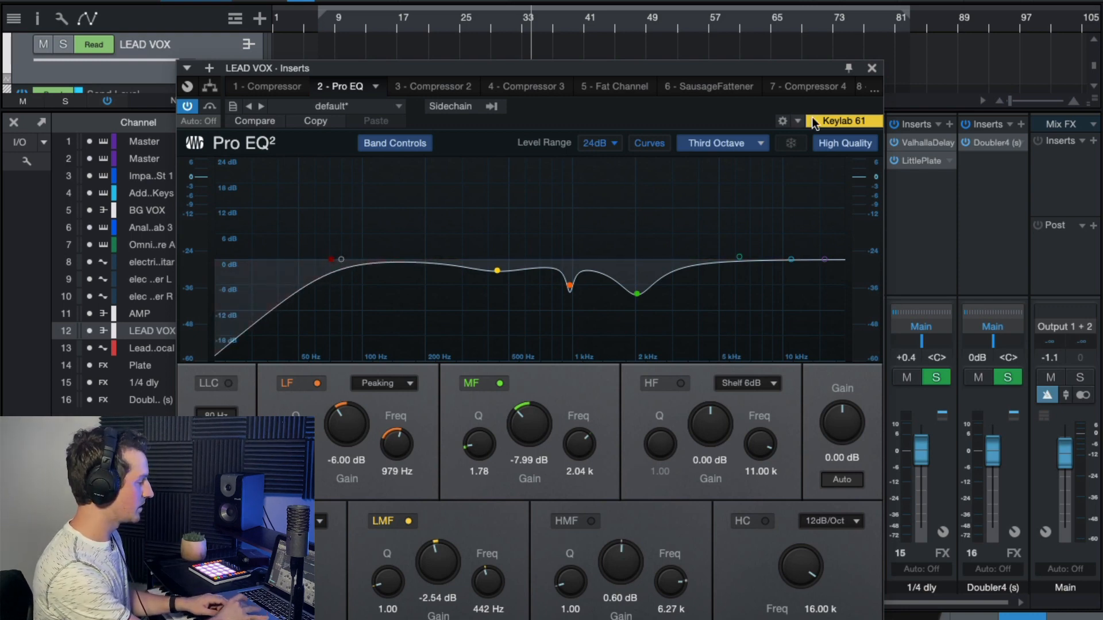
{"action": "left_click", "coordinate": [871, 68]}
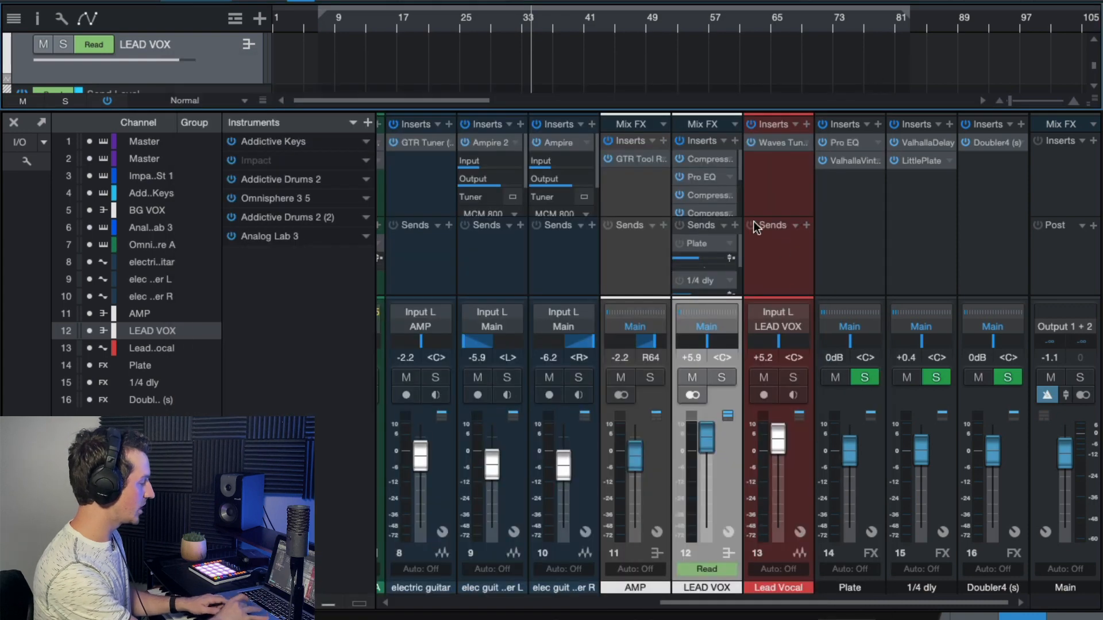
- Enable the SausageFattener insert on LEAD VOX, uncover the channel strip, and set its Color to about 69 %
{"action": "mouse_move", "coordinate": [739, 170]}
{"action": "left_mouse_down"}
{"action": "mouse_move", "coordinate": [733, 206]}
{"action": "mouse_move", "coordinate": [739, 185]}
{"action": "left_mouse_up"}
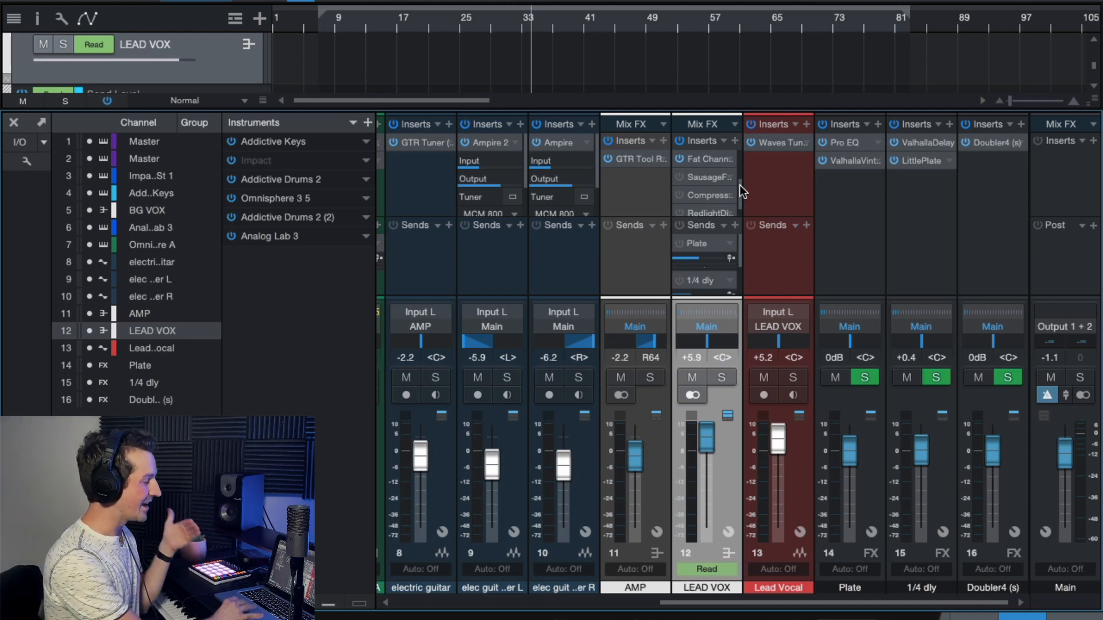
{"action": "left_click", "coordinate": [705, 178]}
{"action": "left_click_drag", "start_coordinate": [523, 225], "coordinate": [587, 134]}
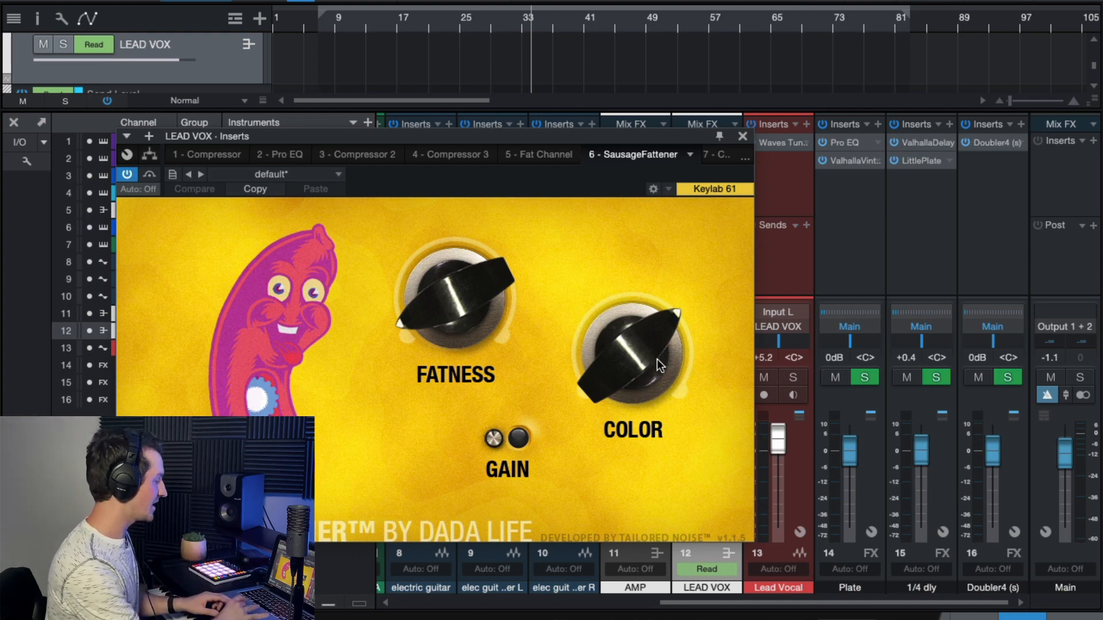
{"action": "left_click_drag", "start_coordinate": [701, 139], "coordinate": [592, 136]}
{"action": "left_click", "coordinate": [581, 321]}
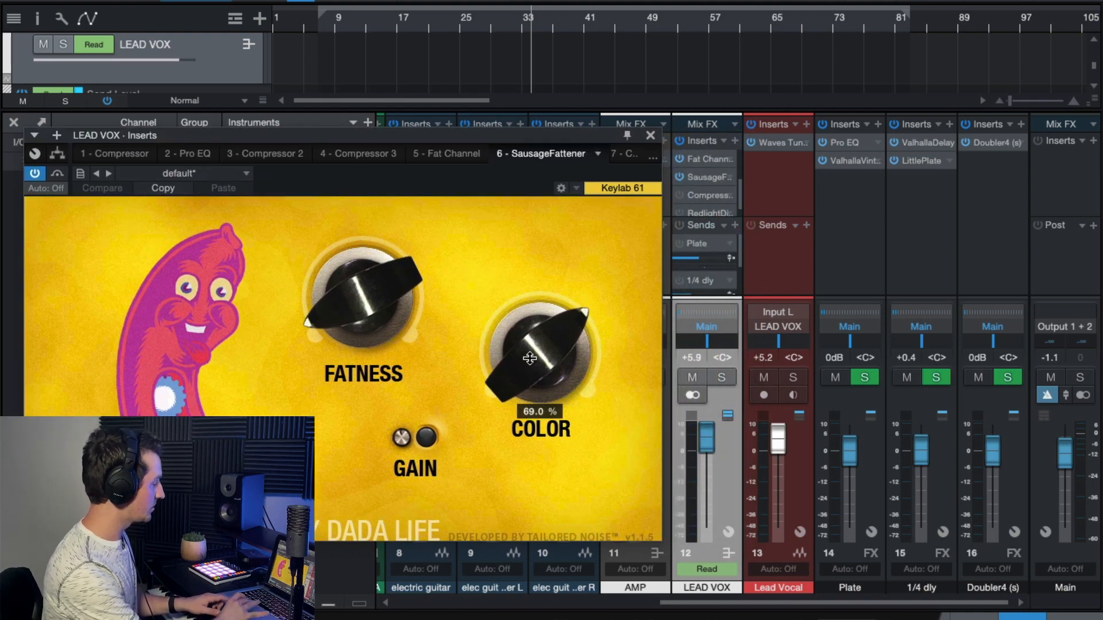
- Play from around bar 31 and compare the lead vocal with SausageFattener bypassed and re-enabled
{"action": "left_click", "coordinate": [514, 24]}
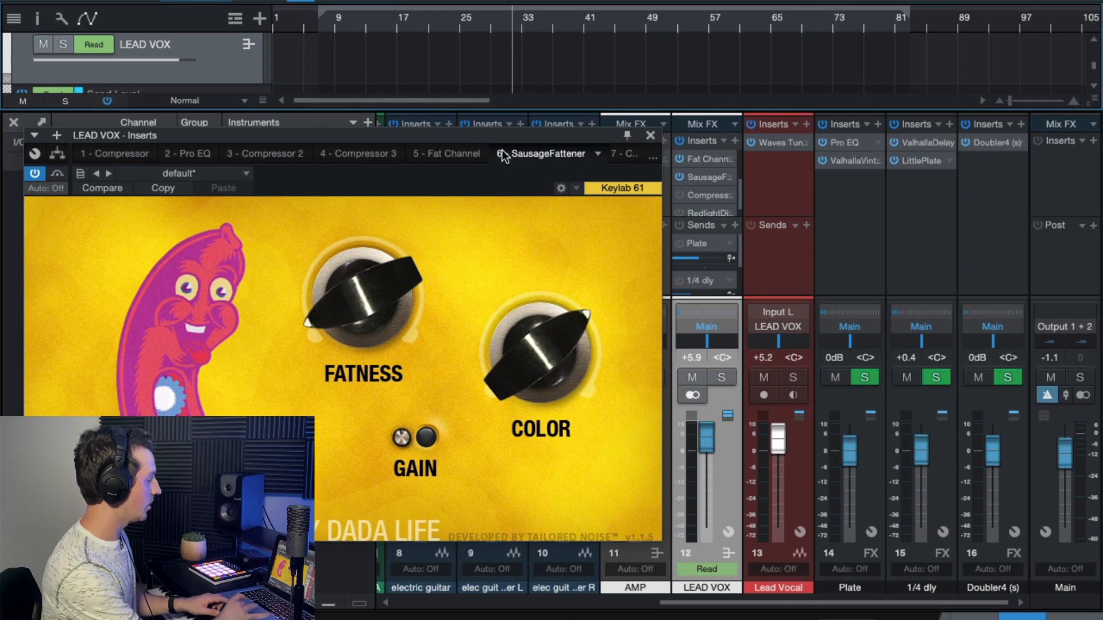
{"action": "key", "text": "space"}
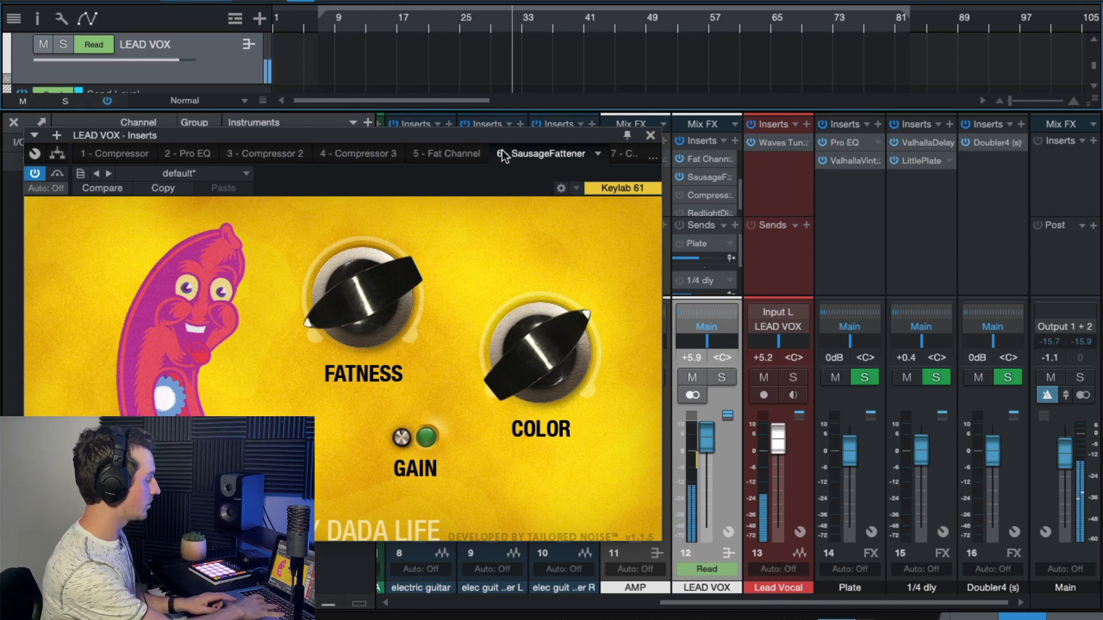
{"action": "left_click", "coordinate": [39, 174]}
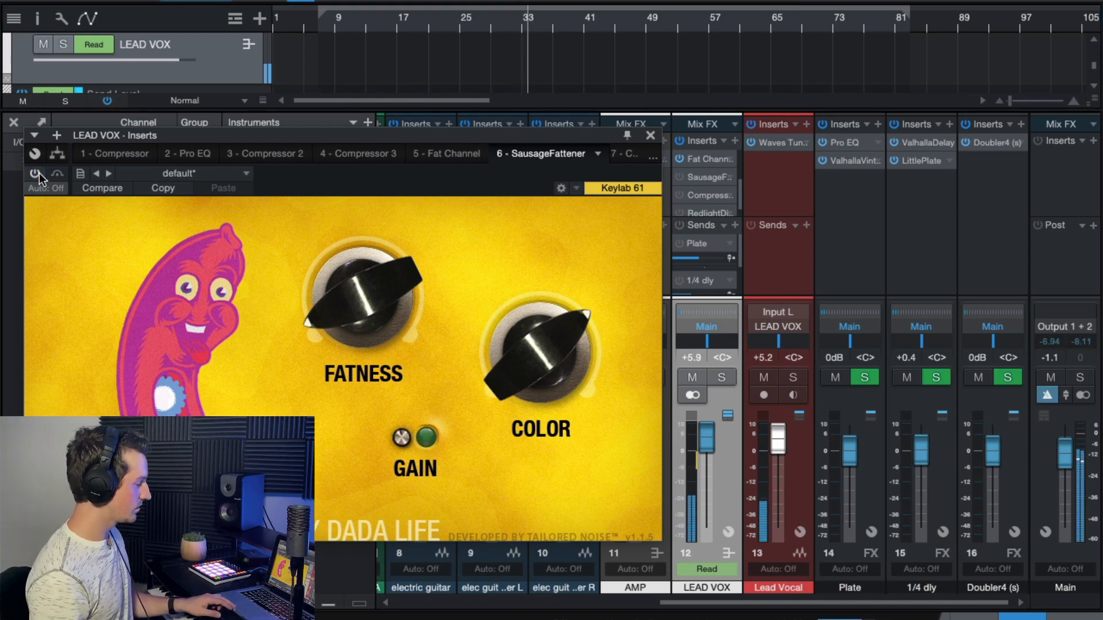
{"action": "left_click", "coordinate": [39, 174]}
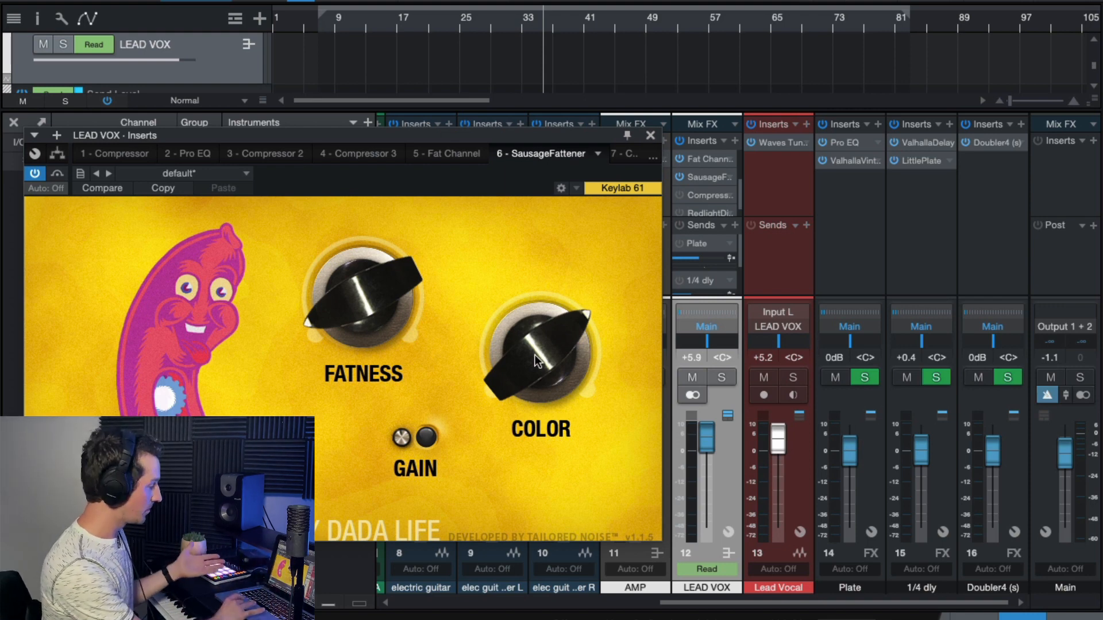
- Set SausageFattener's Color to 71.0 % and Fatness to 6.0 %, and compare it bypassed and enabled during playback
{"action": "left_click_drag", "start_coordinate": [537, 361], "coordinate": [544, 362]}
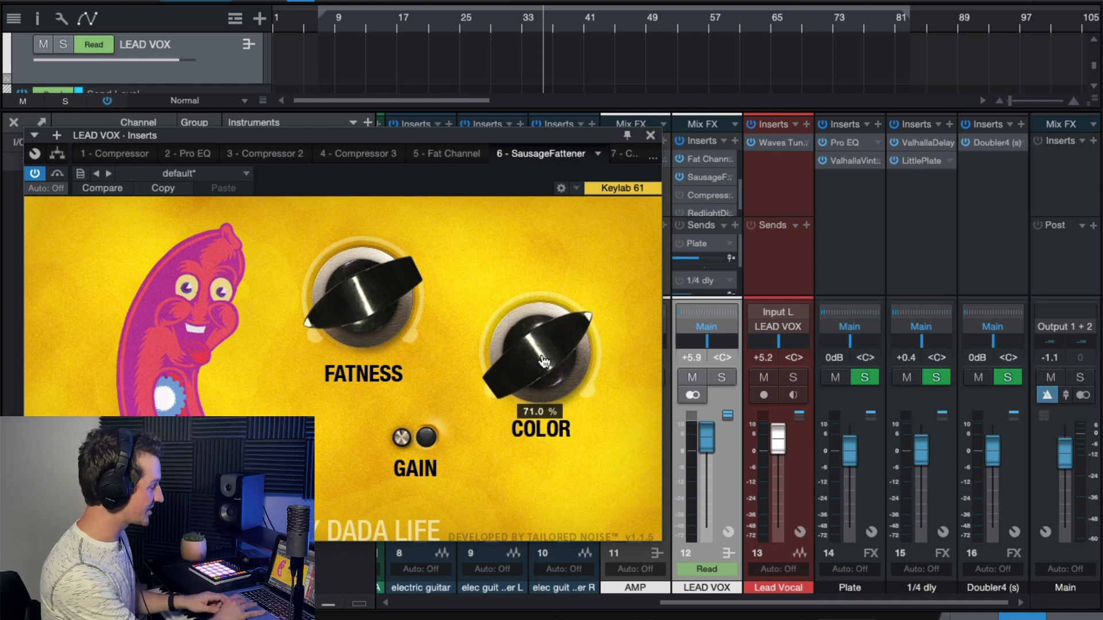
{"action": "left_click", "coordinate": [549, 23]}
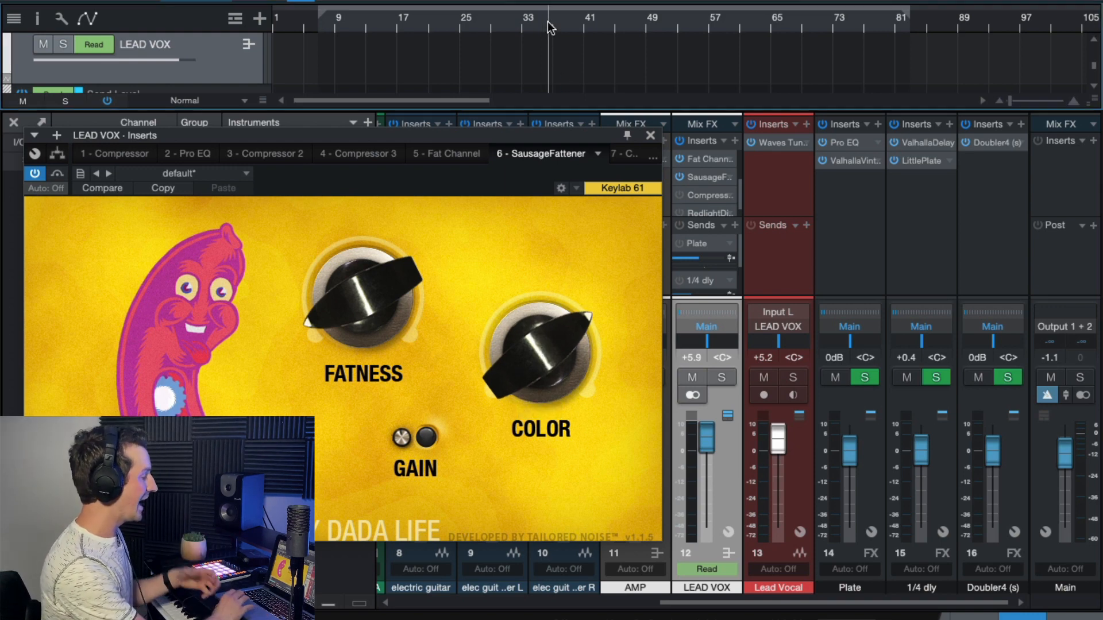
{"action": "key", "text": "space"}
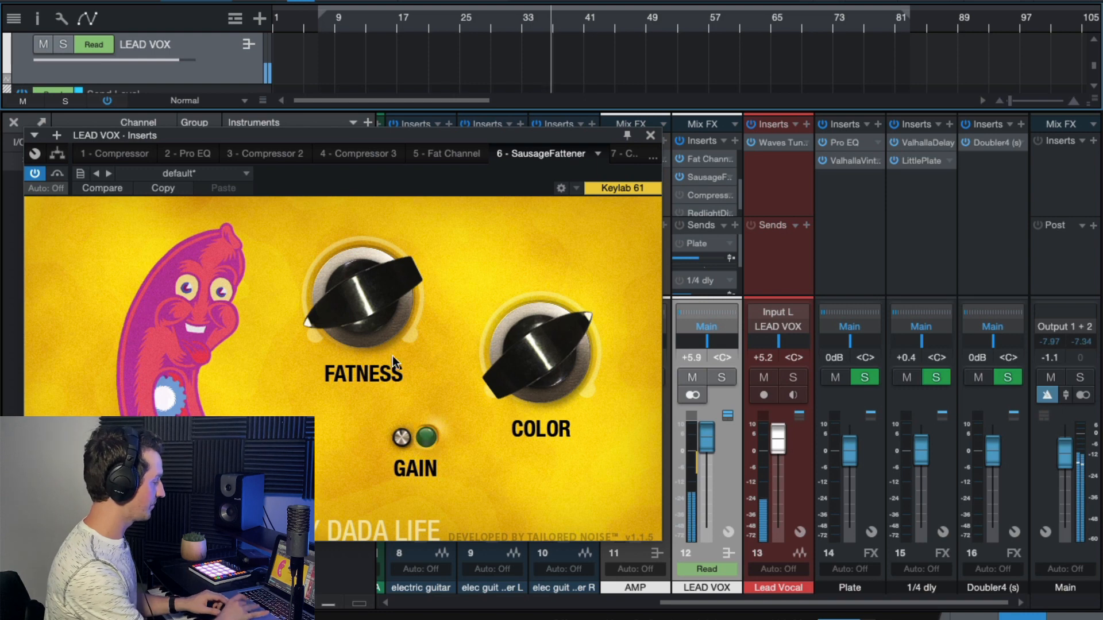
{"action": "mouse_move", "coordinate": [353, 323]}
{"action": "left_mouse_down"}
{"action": "mouse_move", "coordinate": [383, 329]}
{"action": "mouse_move", "coordinate": [350, 328]}
{"action": "left_mouse_up"}
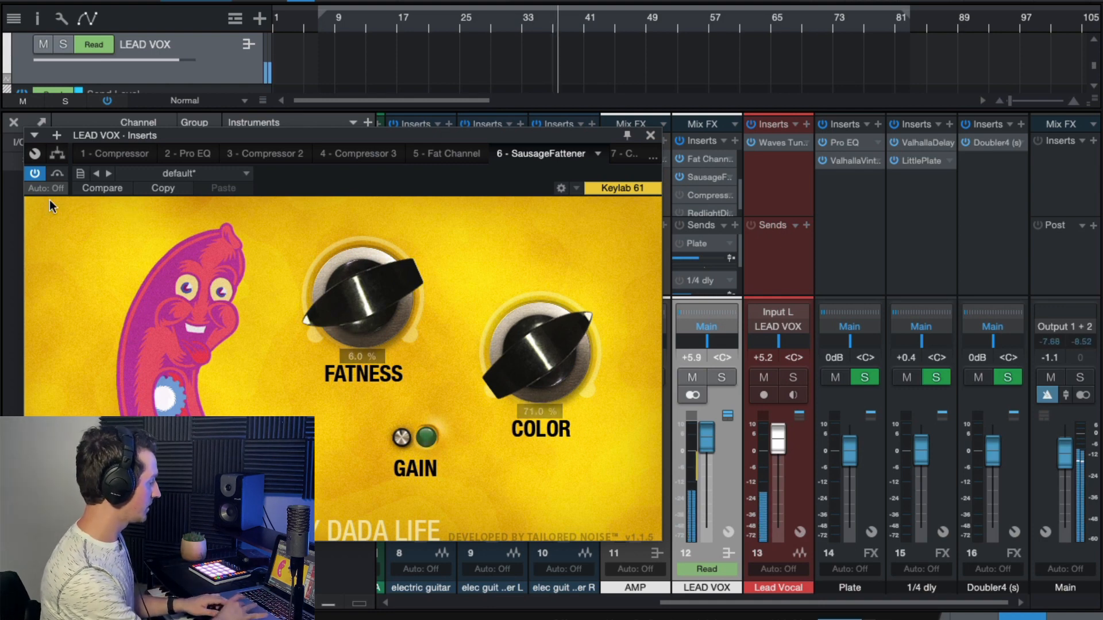
{"action": "left_click", "coordinate": [31, 172]}
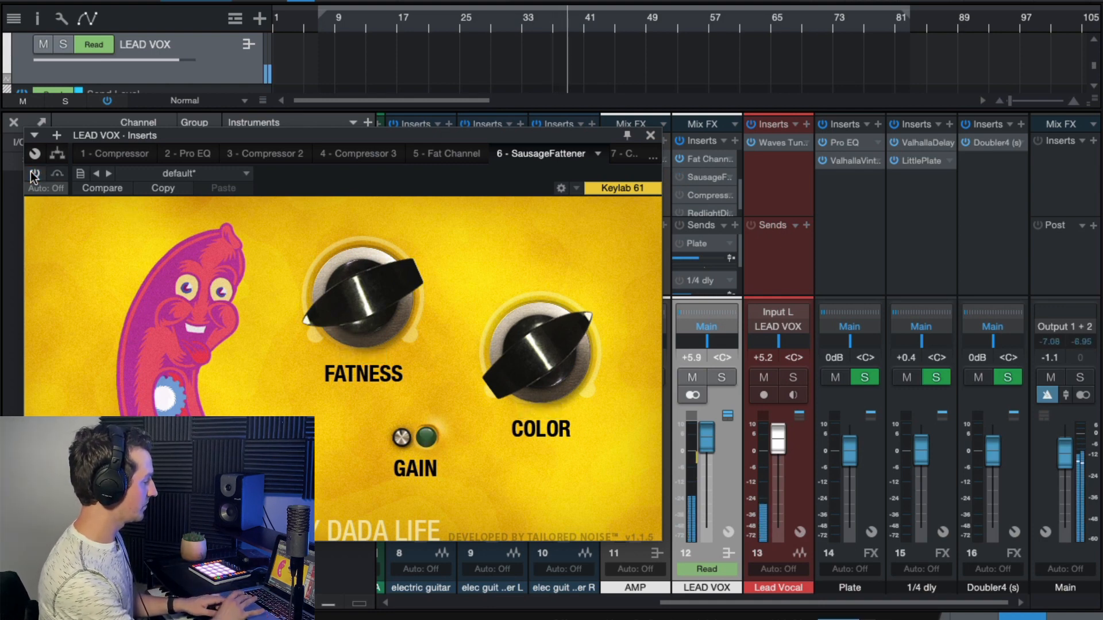
{"action": "left_click", "coordinate": [33, 173]}
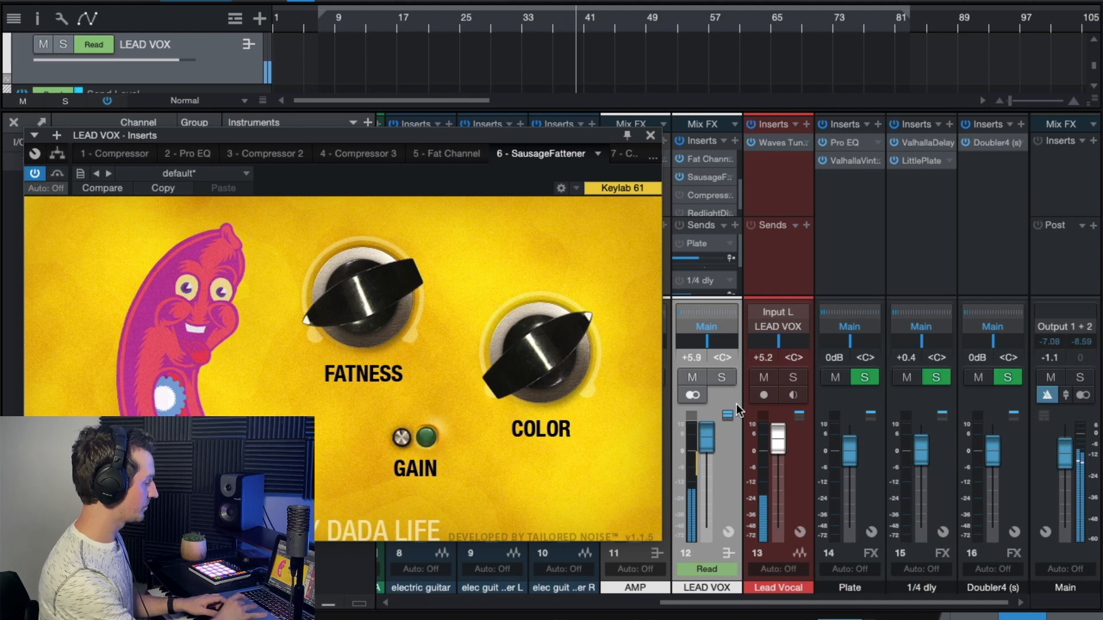
- Solo LEAD VOX, compare SausageFattener bypassed and enabled from around bar 35, and close its window
{"action": "left_click", "coordinate": [722, 377]}
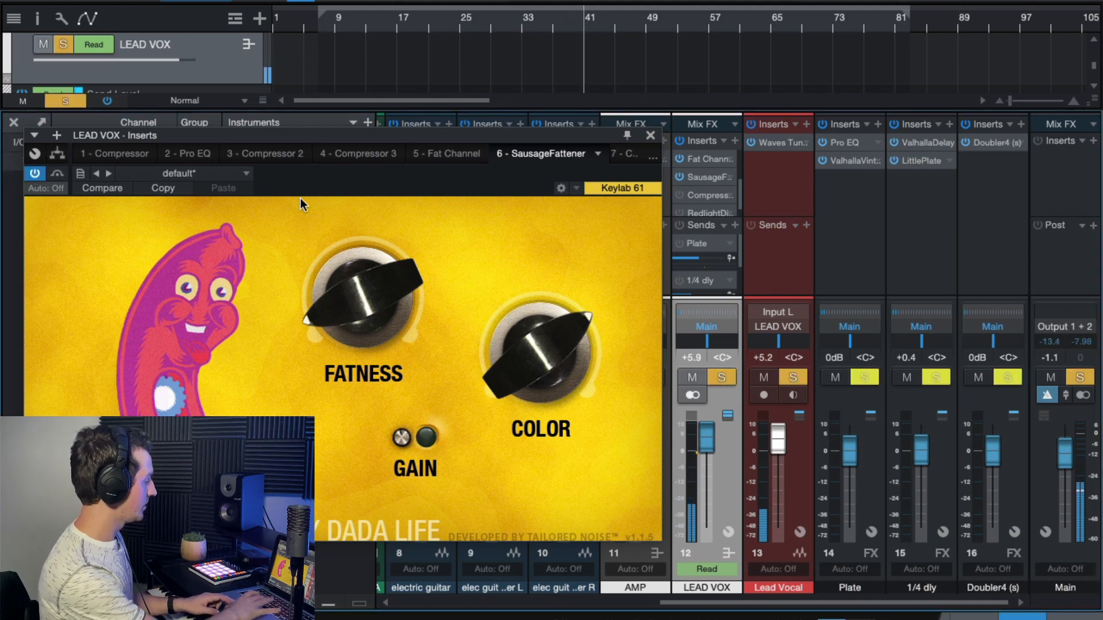
{"action": "left_click", "coordinate": [544, 18]}
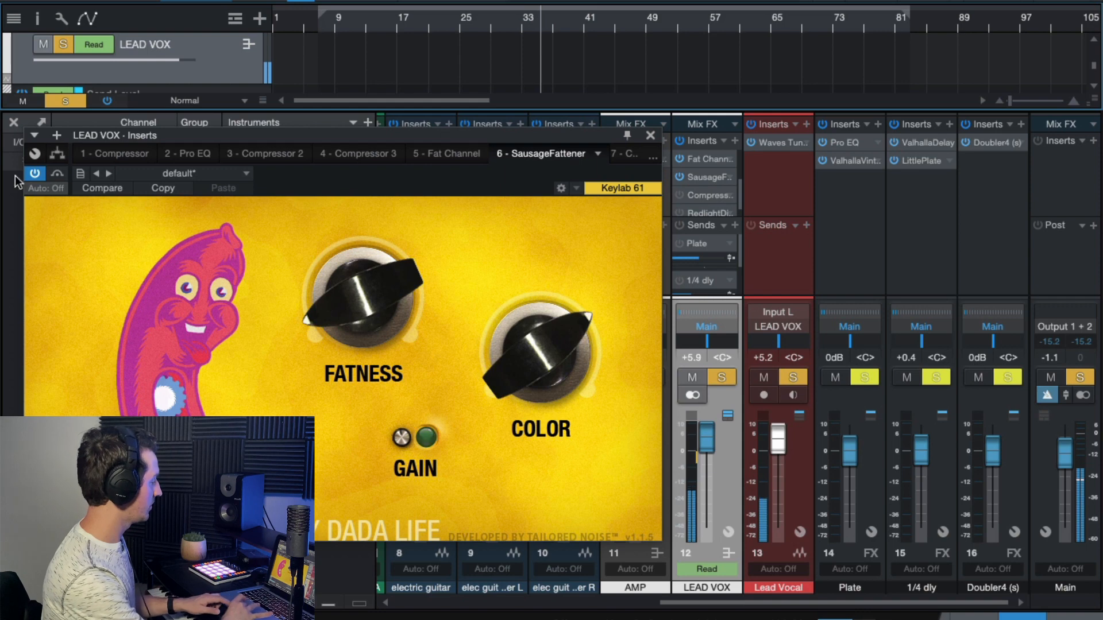
{"action": "left_click", "coordinate": [34, 172]}
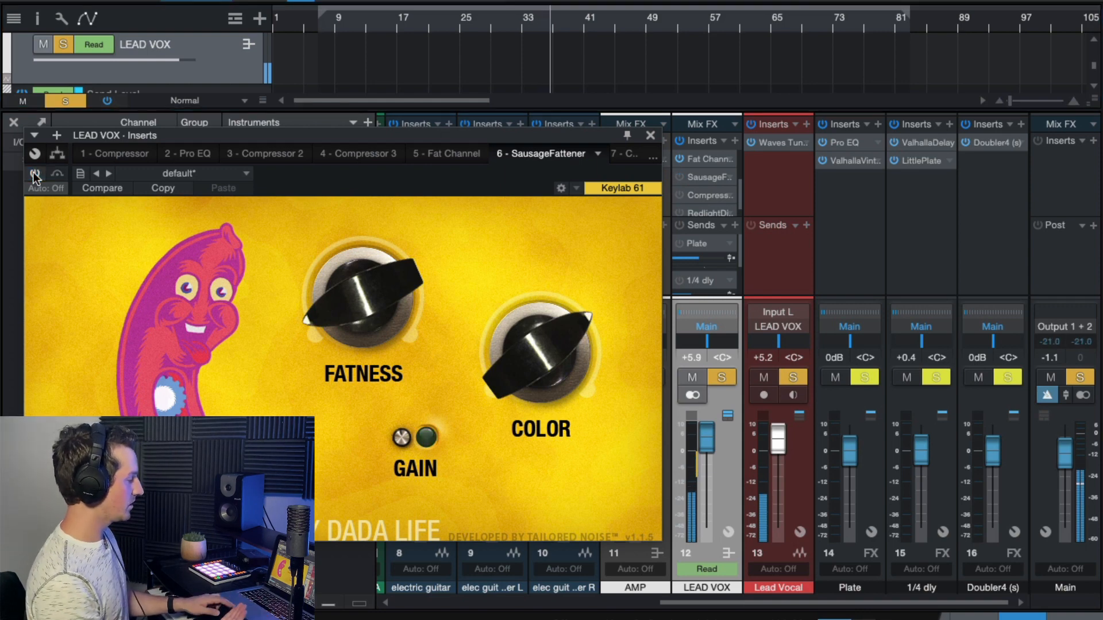
{"action": "left_click", "coordinate": [33, 172]}
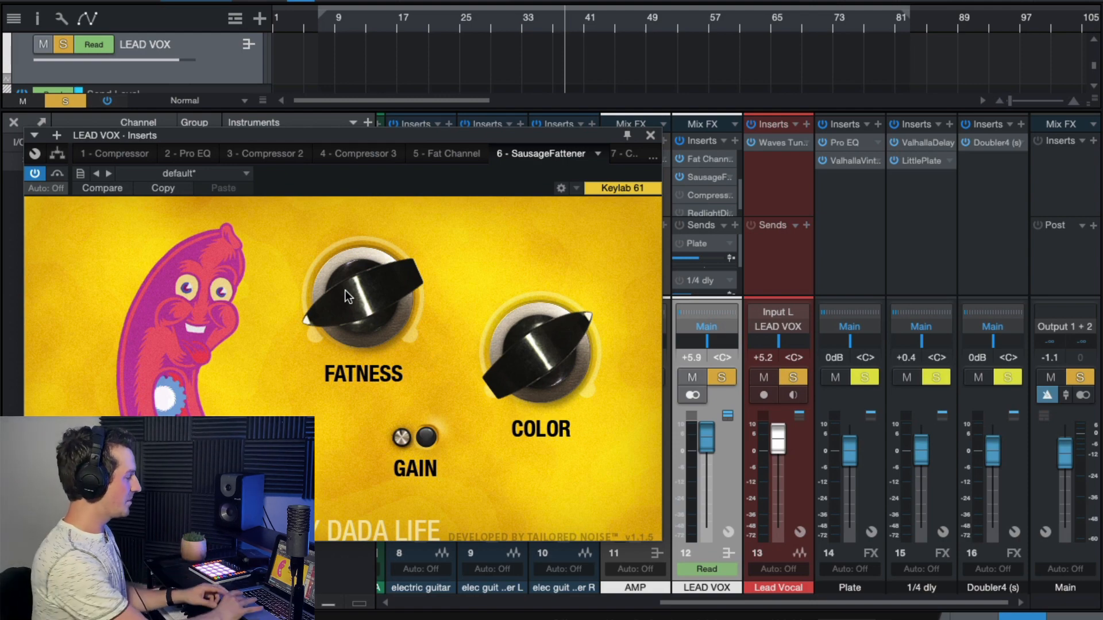
{"action": "left_click", "coordinate": [652, 135]}
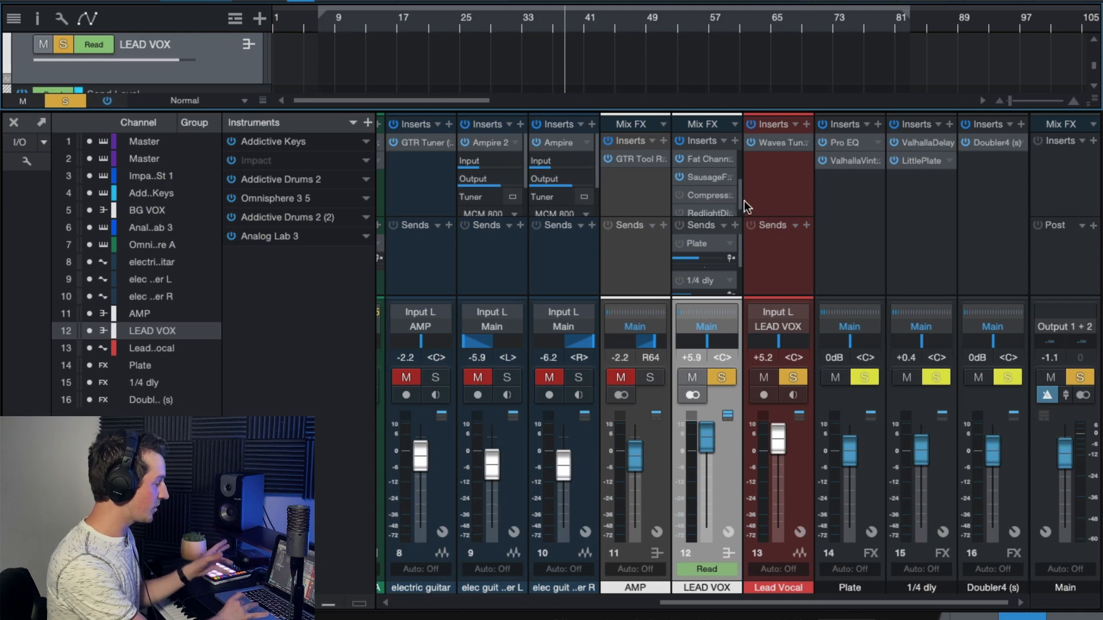
- Enable the RedlightDist insert on LEAD VOX and open its settings with the bypass control in view
{"action": "scroll", "coordinate": [738, 189], "scroll_direction": "down", "scroll_amount": 1}
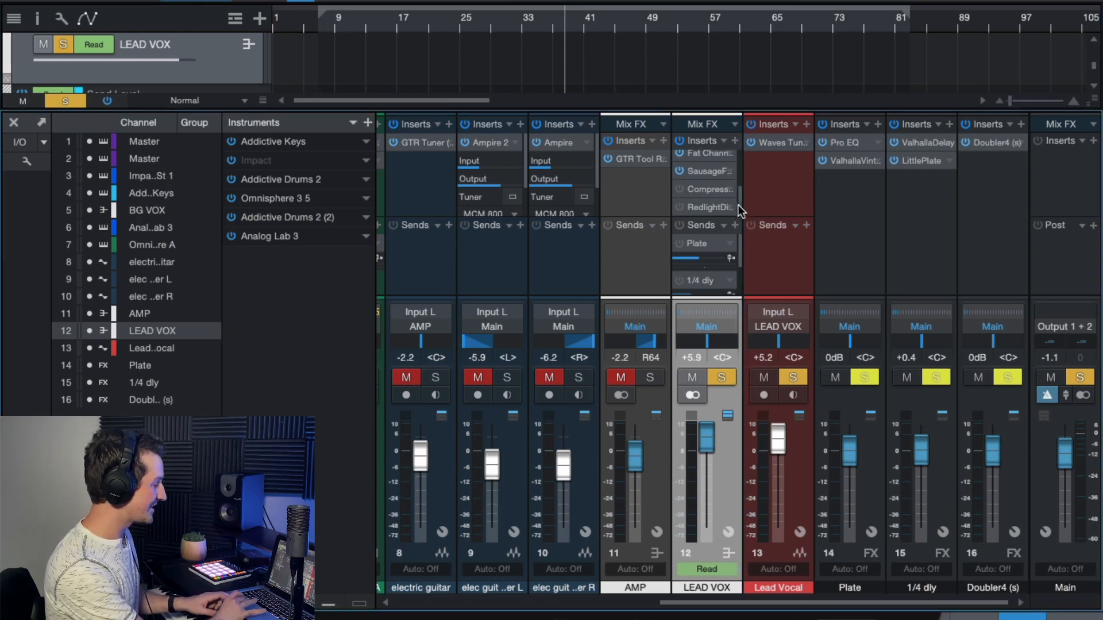
{"action": "left_click", "coordinate": [681, 205]}
{"action": "left_click", "coordinate": [709, 208]}
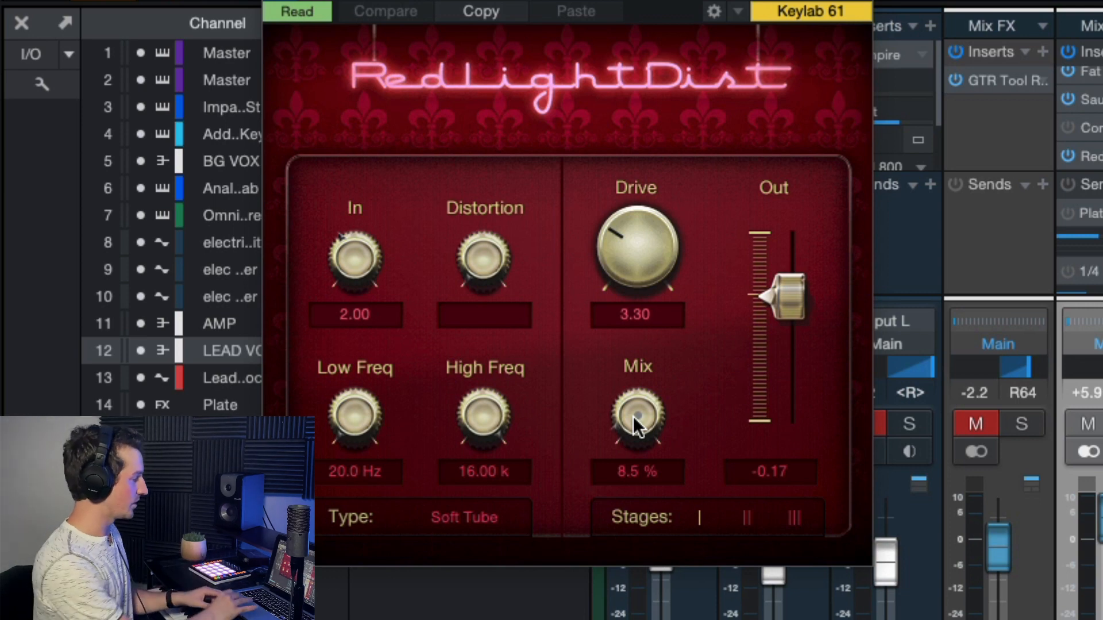
{"action": "left_click_drag", "start_coordinate": [742, 0], "coordinate": [750, 35]}
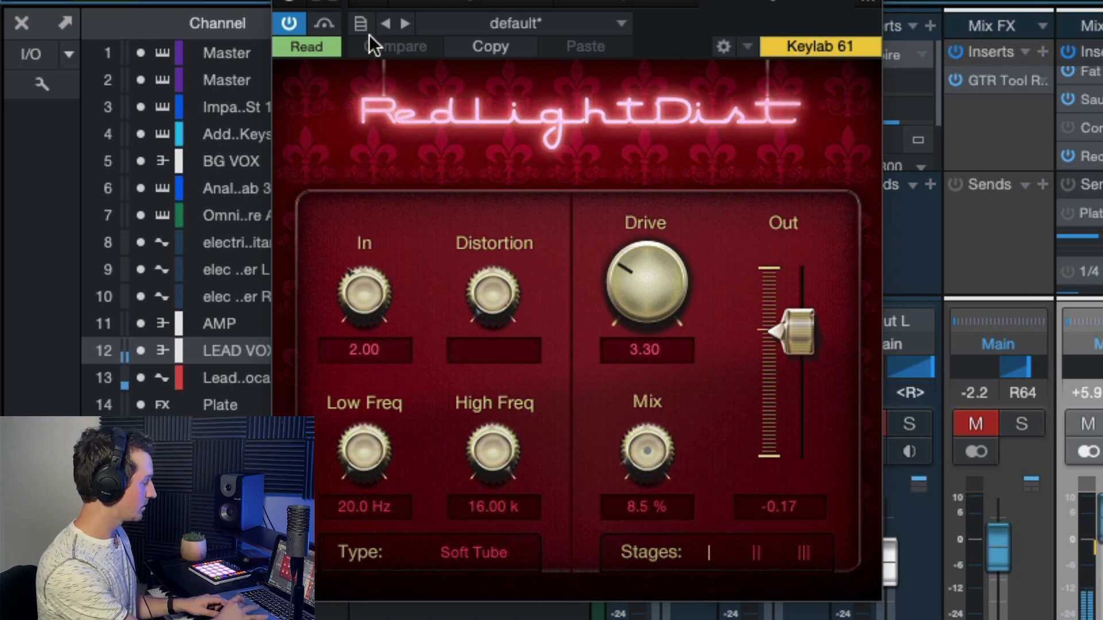
- Compare the soloed vocal with RedlightDist bypassed and re-enabled, and raise its Mix to 15.0 %
{"action": "left_click", "coordinate": [290, 23]}
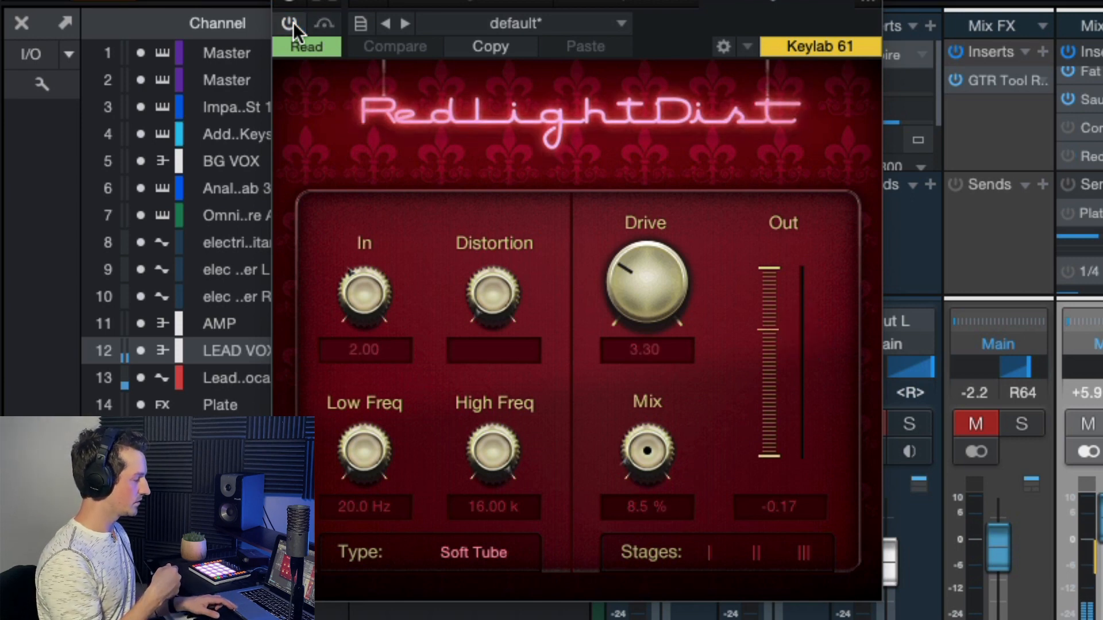
{"action": "left_click", "coordinate": [293, 23]}
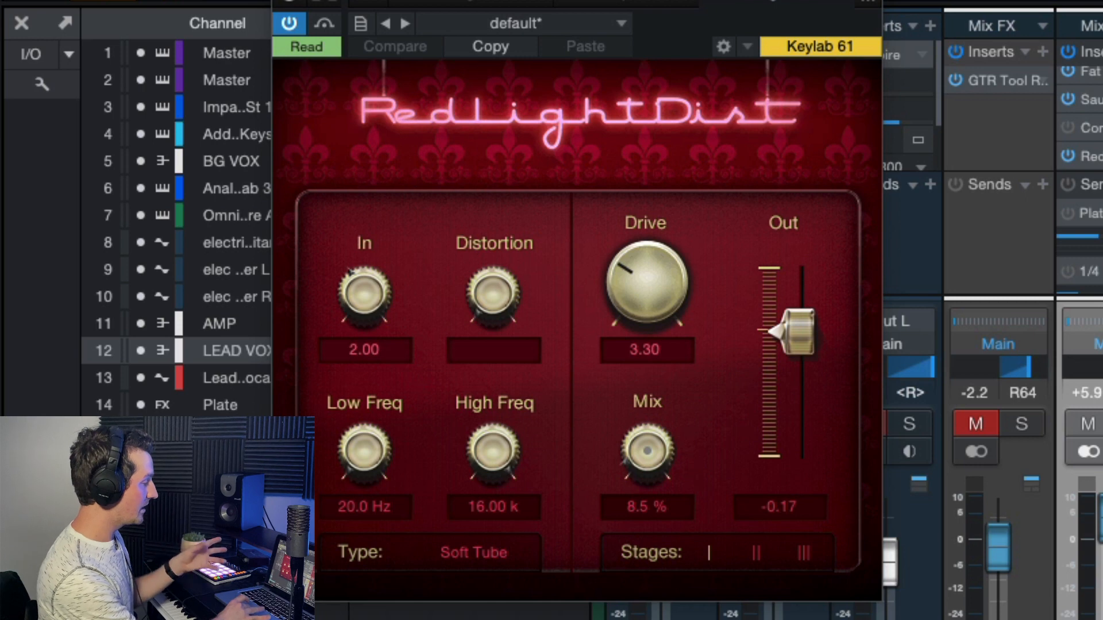
{"action": "left_click_drag", "start_coordinate": [647, 451], "coordinate": [648, 439]}
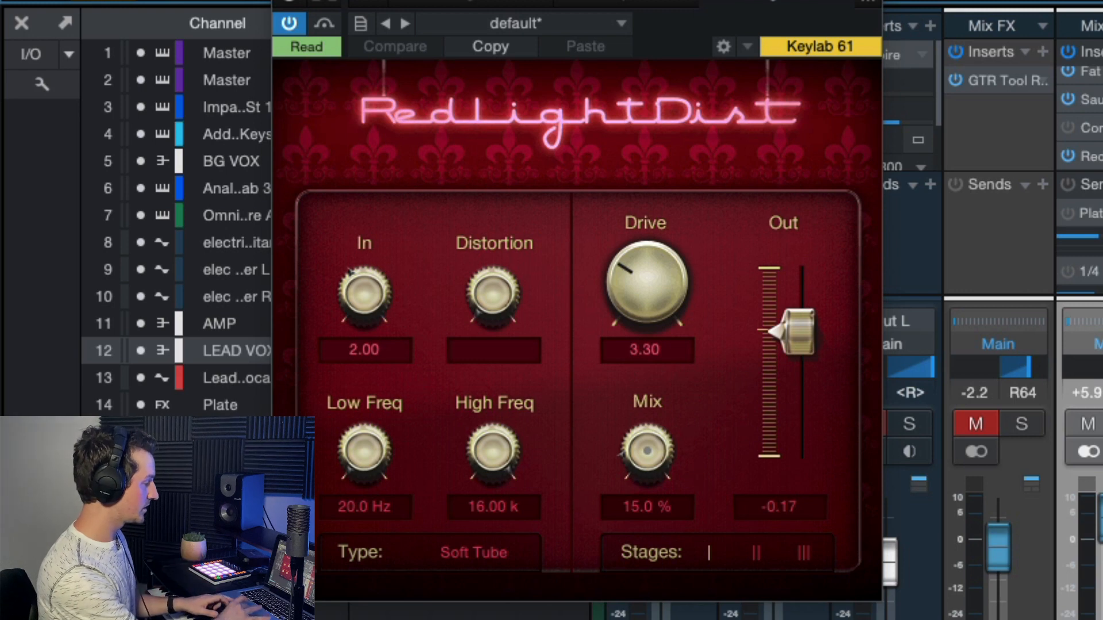
- Play the vocal and ride RedlightDist's Mix knob during playback to demonstrate automating it
{"action": "key", "text": "space"}
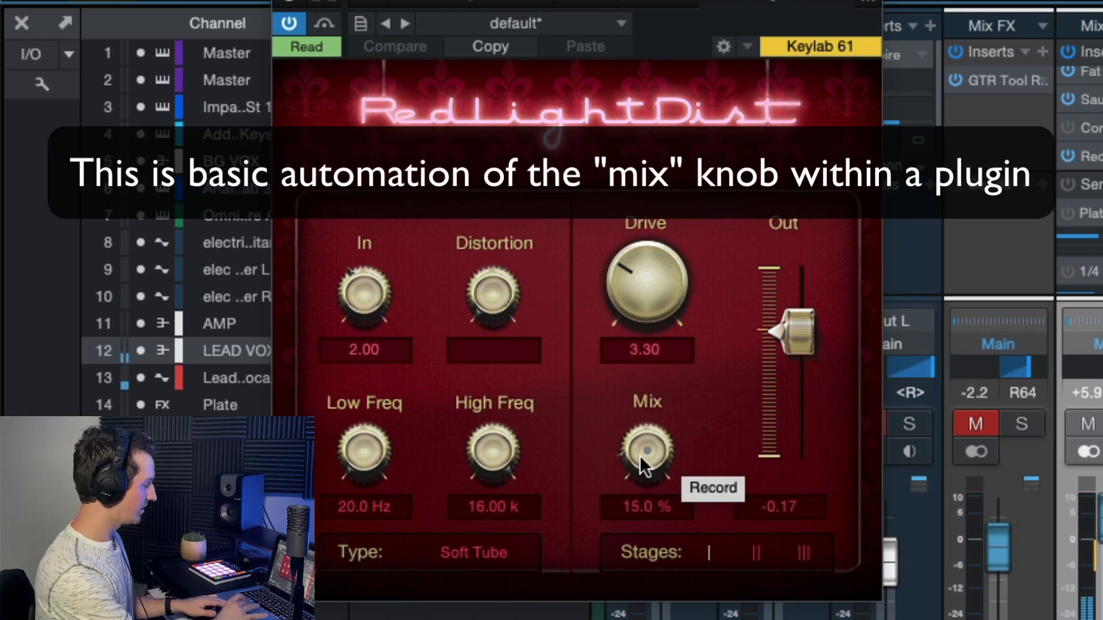
{"action": "mouse_move", "coordinate": [645, 457]}
{"action": "left_mouse_down"}
{"action": "mouse_move", "coordinate": [660, 320]}
{"action": "mouse_move", "coordinate": [651, 439]}
{"action": "left_mouse_up"}
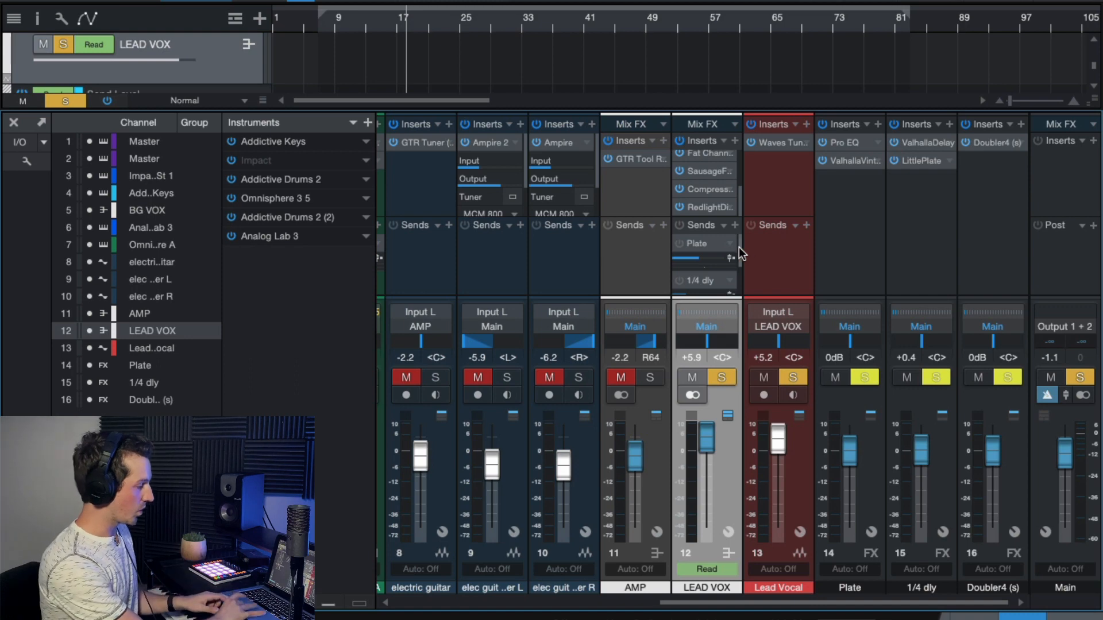
- Enable the Plate send on LEAD VOX and play the soloed vocal from about bar 18
{"action": "mouse_move", "coordinate": [740, 247]}
{"action": "left_mouse_down"}
{"action": "mouse_move", "coordinate": [740, 279]}
{"action": "mouse_move", "coordinate": [740, 247]}
{"action": "left_mouse_up"}
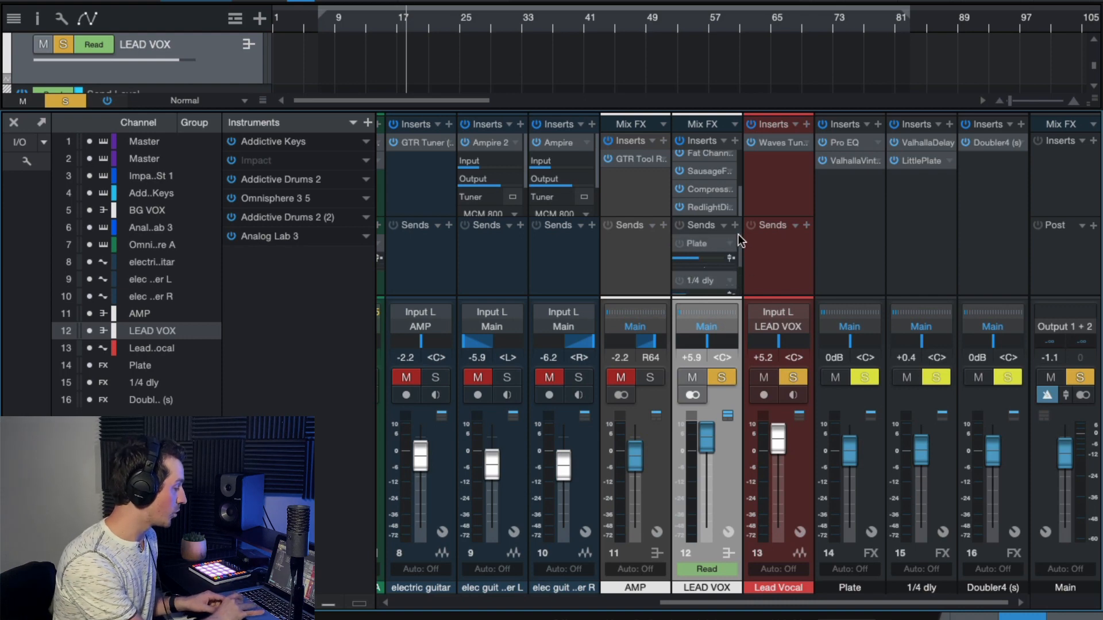
{"action": "left_click", "coordinate": [680, 244]}
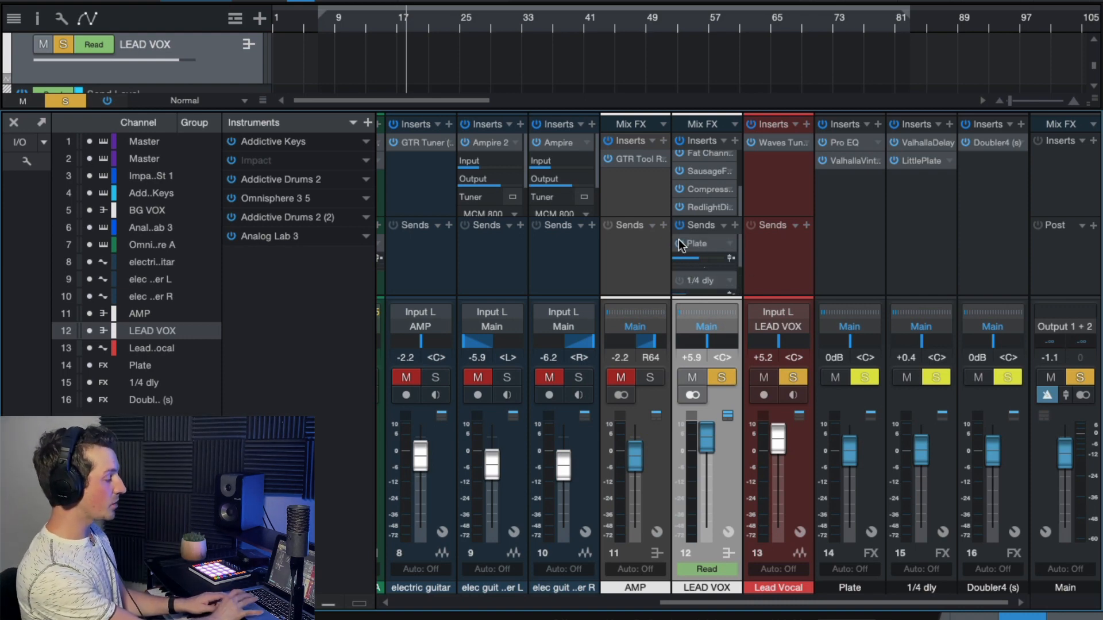
{"action": "left_click", "coordinate": [416, 15]}
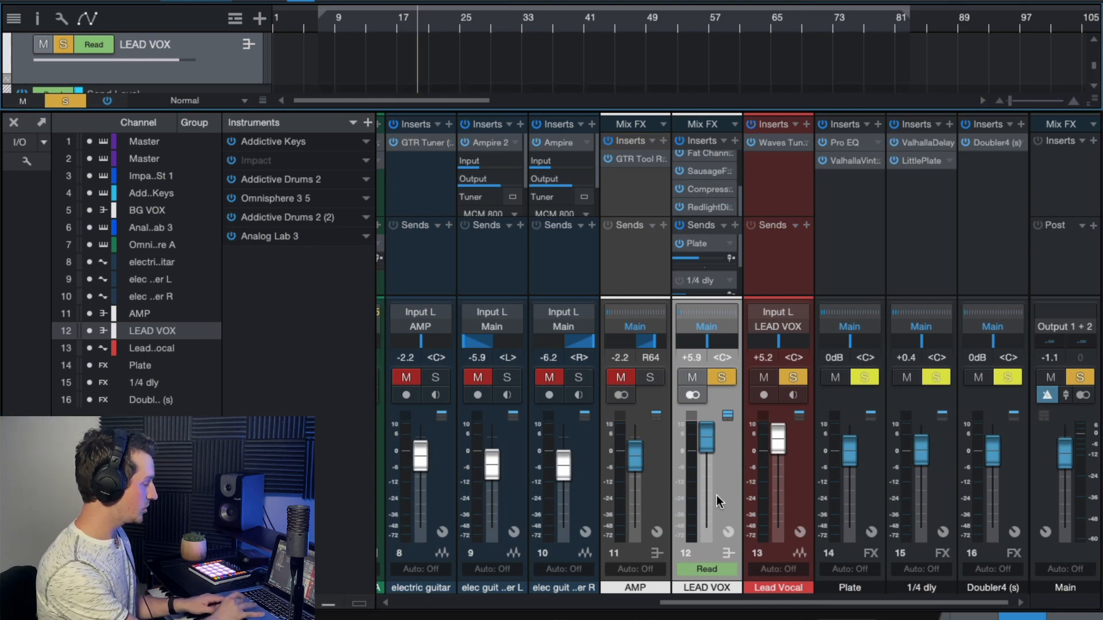
{"action": "key", "text": "space"}
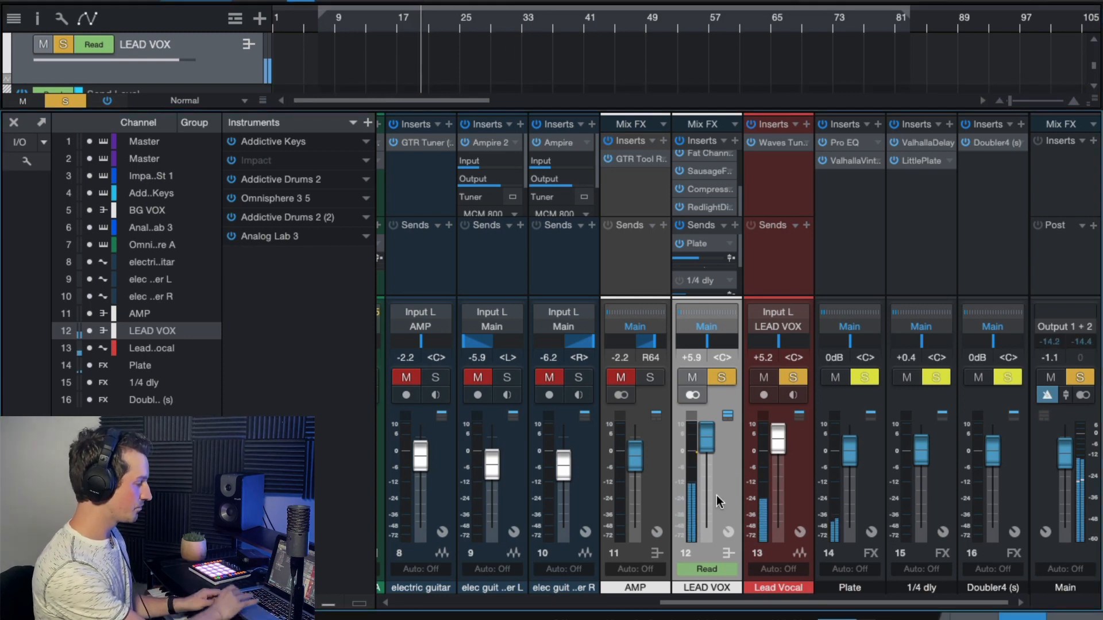
- Raise the Plate FX channel's level to +10.0 dB during playback to exaggerate the reverb, and bring it back to -0.3 dB
{"action": "left_click", "coordinate": [841, 198]}
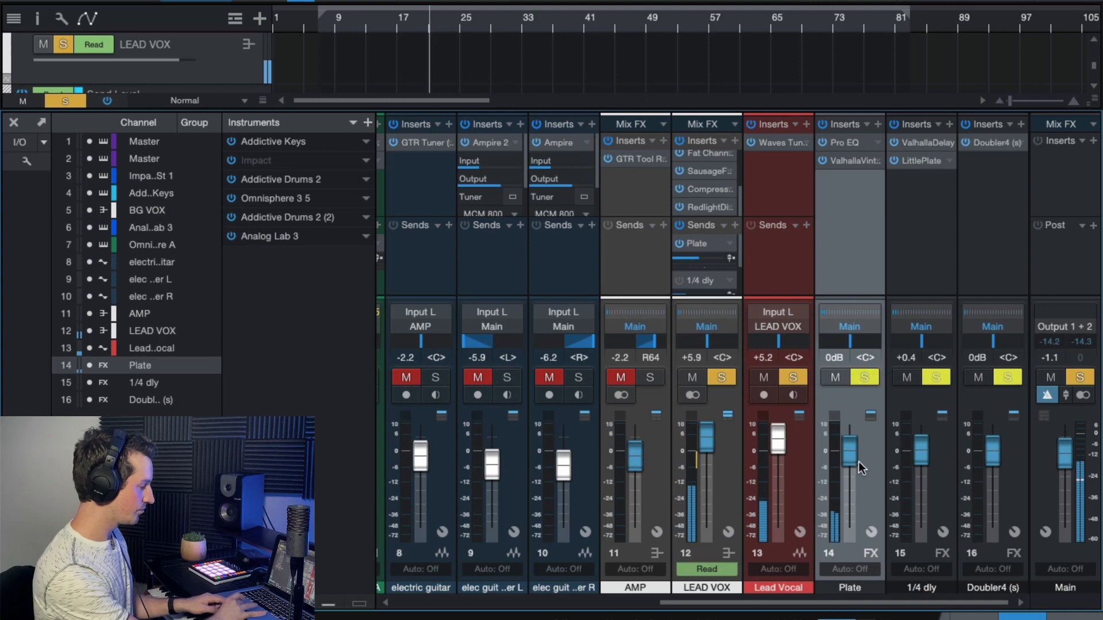
{"action": "left_click_drag", "start_coordinate": [851, 458], "coordinate": [853, 378]}
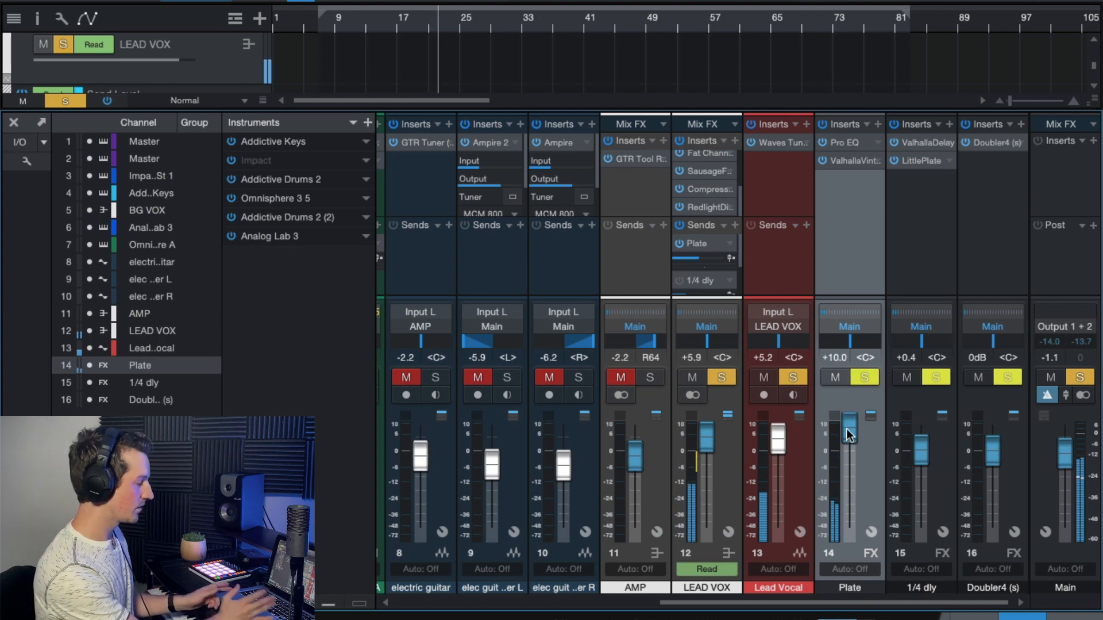
{"action": "left_click_drag", "start_coordinate": [846, 428], "coordinate": [845, 452]}
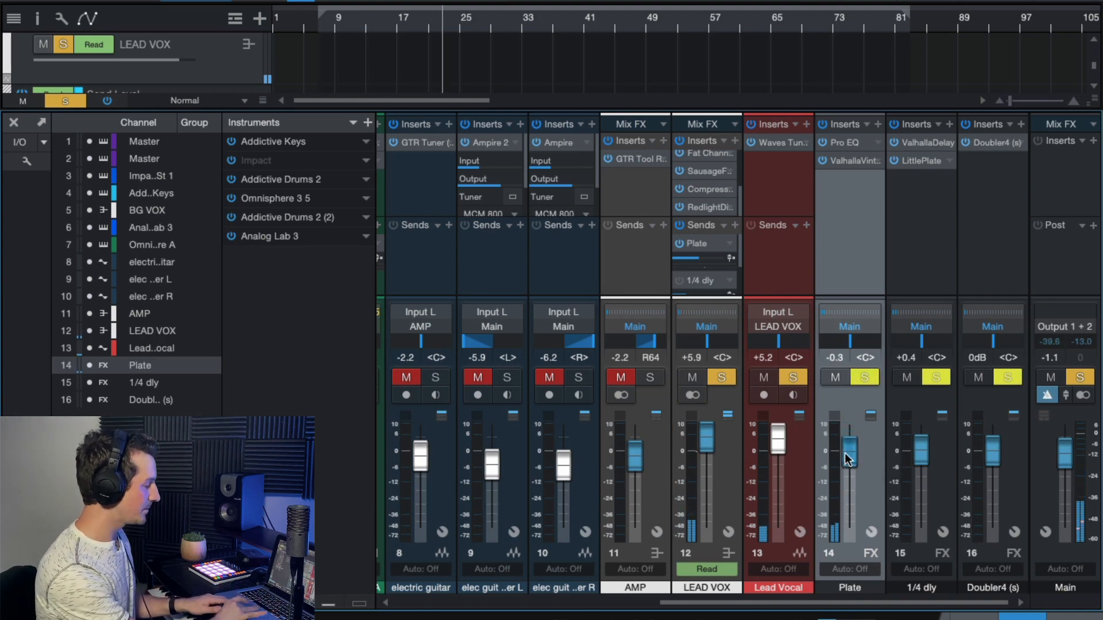
- Review the ValhallaVintageVerb and Pro EQ settings on the Plate channel, closing each plug-in window
{"action": "double_click", "coordinate": [845, 160]}
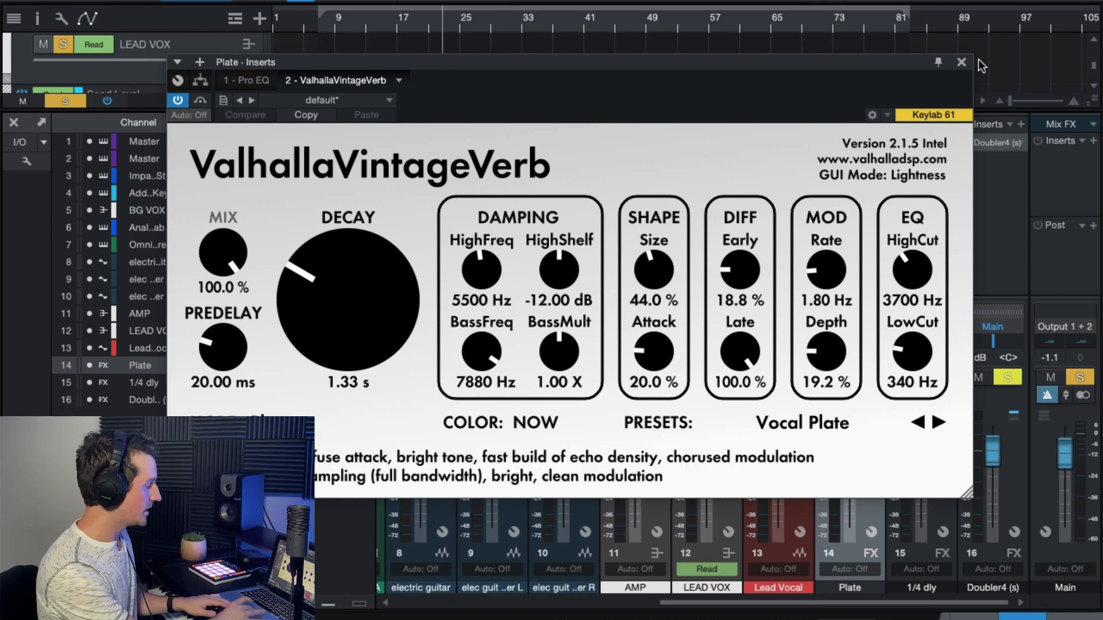
{"action": "left_click", "coordinate": [962, 62]}
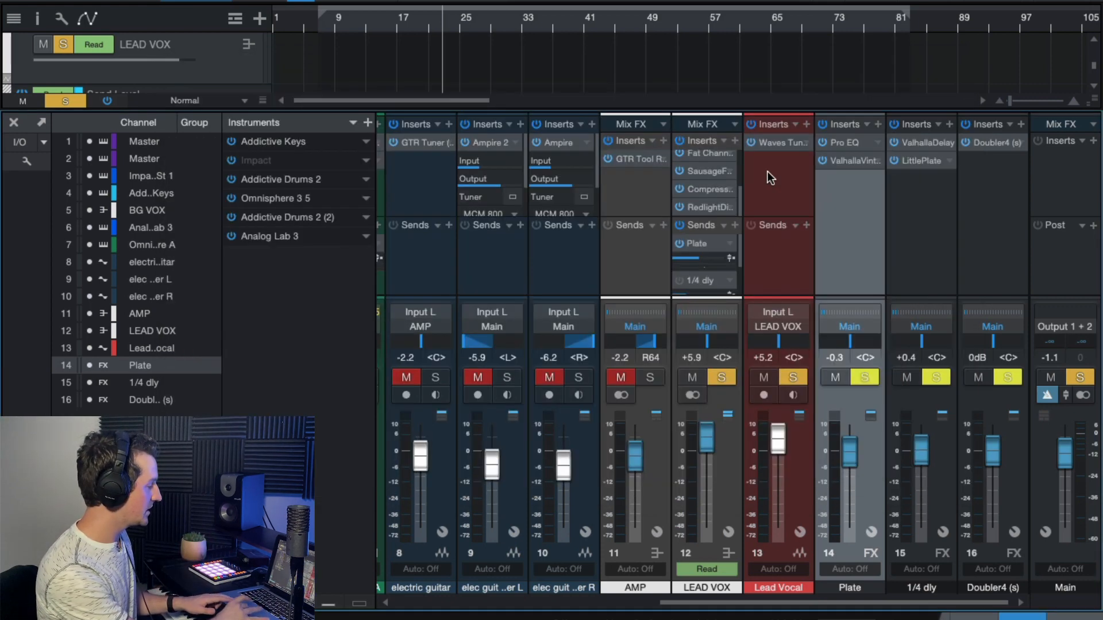
{"action": "left_click", "coordinate": [847, 141]}
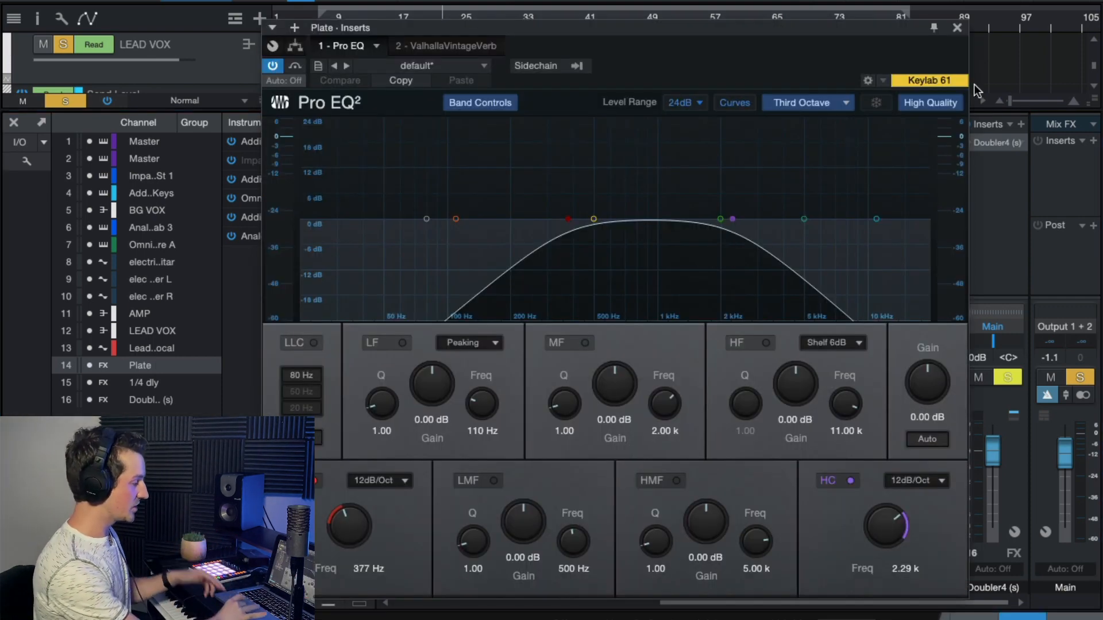
{"action": "left_click", "coordinate": [957, 27]}
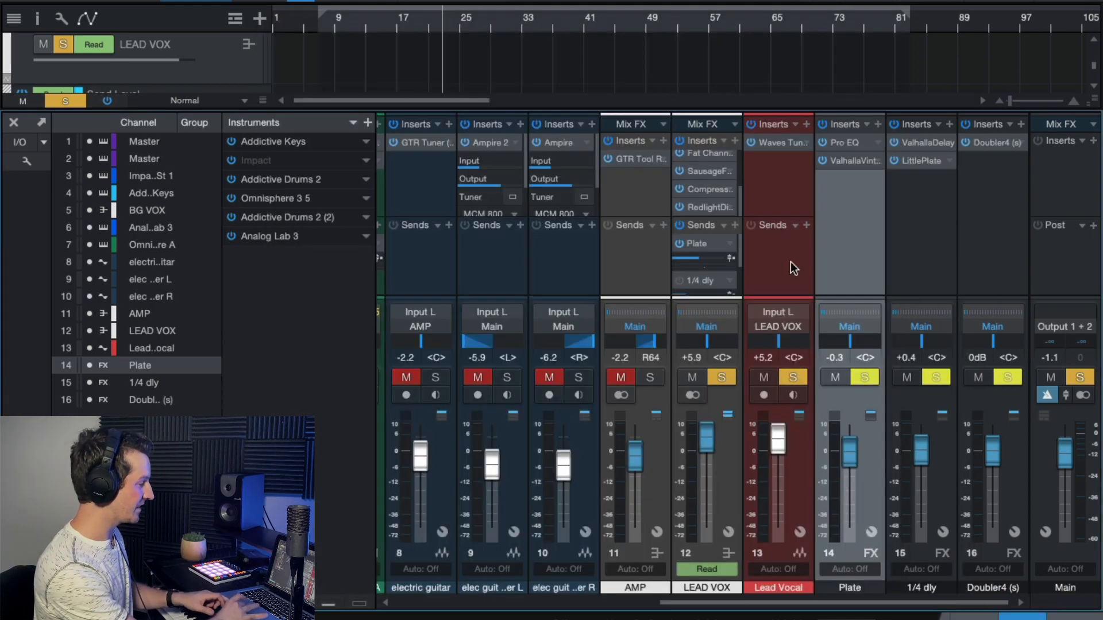
- Show the Add FX Channel command without running it, and re-examine the low and high cuts in the Plate channel's Pro EQ
{"action": "right_click", "coordinate": [844, 252]}
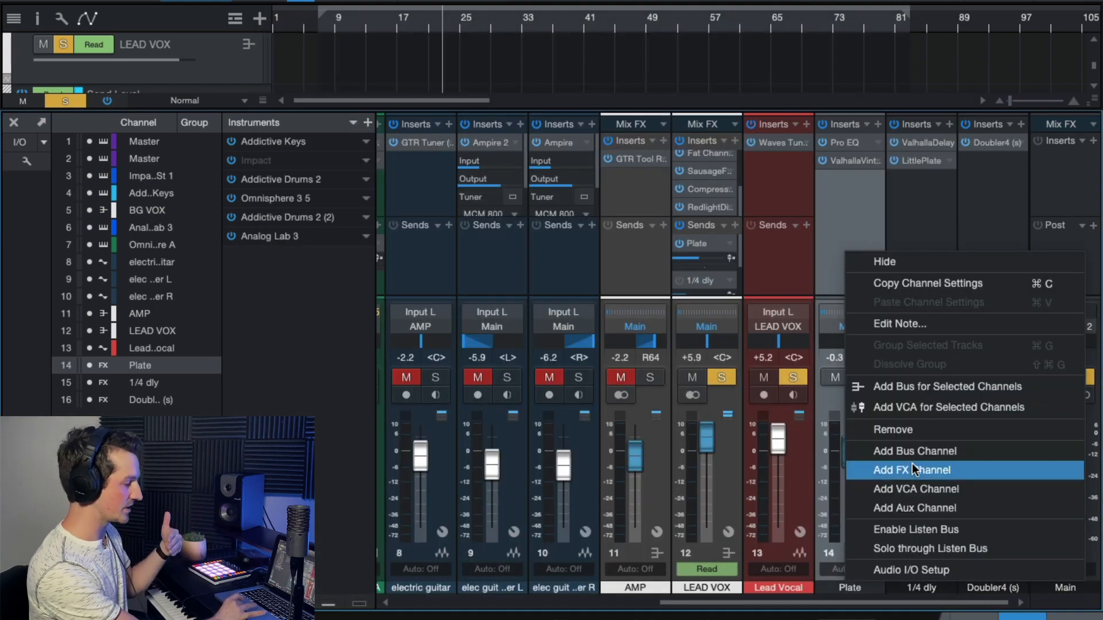
{"action": "left_click", "coordinate": [856, 198]}
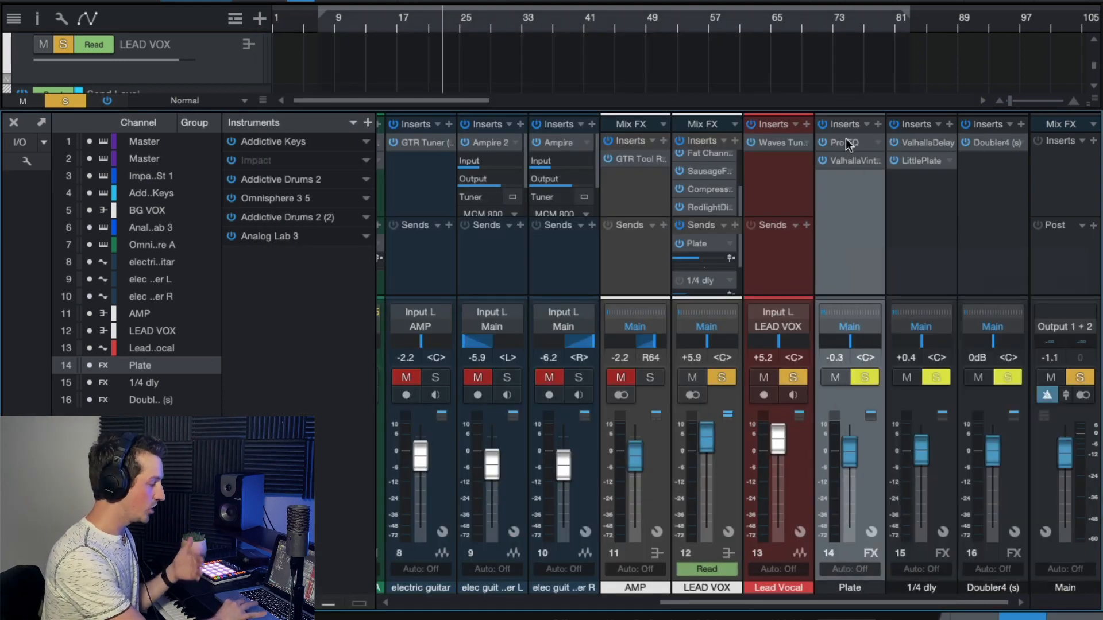
{"action": "double_click", "coordinate": [845, 141]}
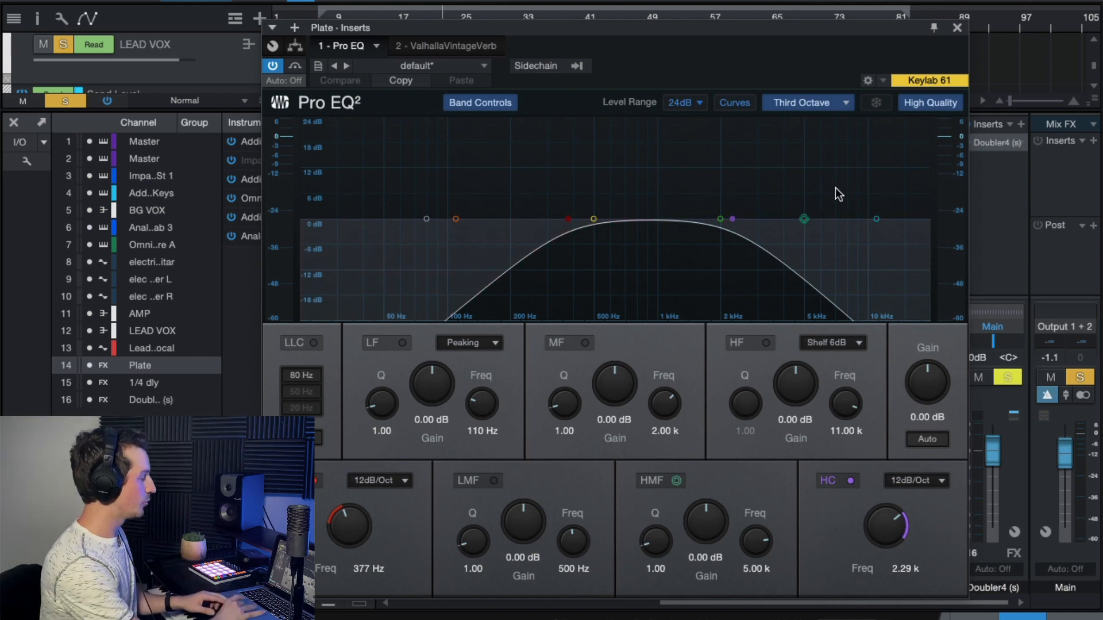
{"action": "left_click", "coordinate": [956, 27]}
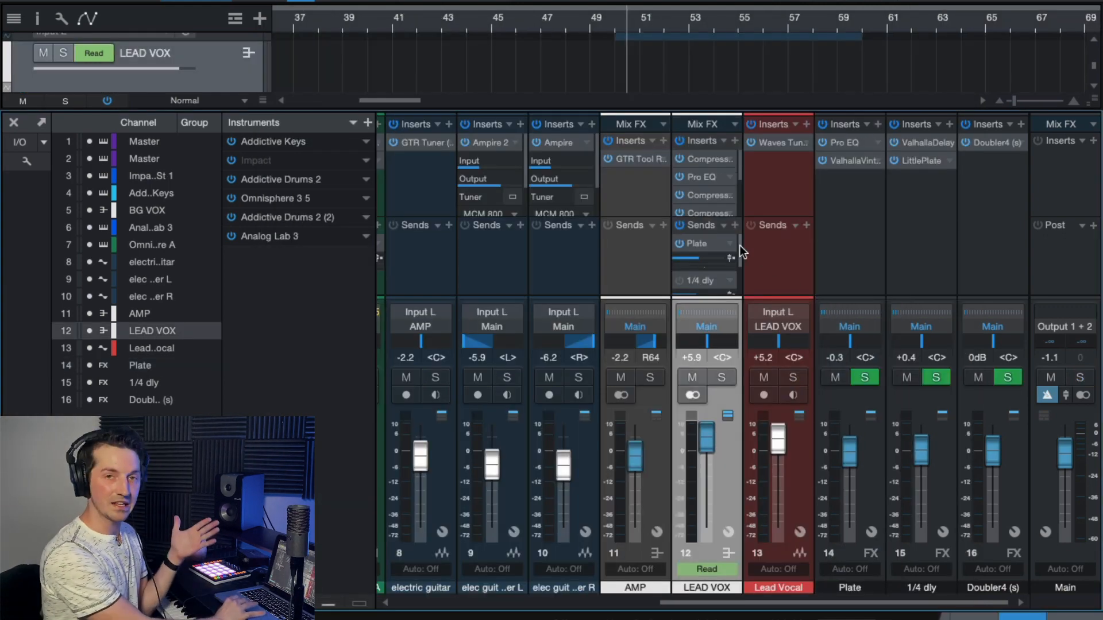
- Enable LEAD VOX's 1/4 dly send and open ValhallaDelay on the 1/4 dly channel, with its window placed so the settings are readable
{"action": "left_click_drag", "start_coordinate": [740, 246], "coordinate": [740, 258]}
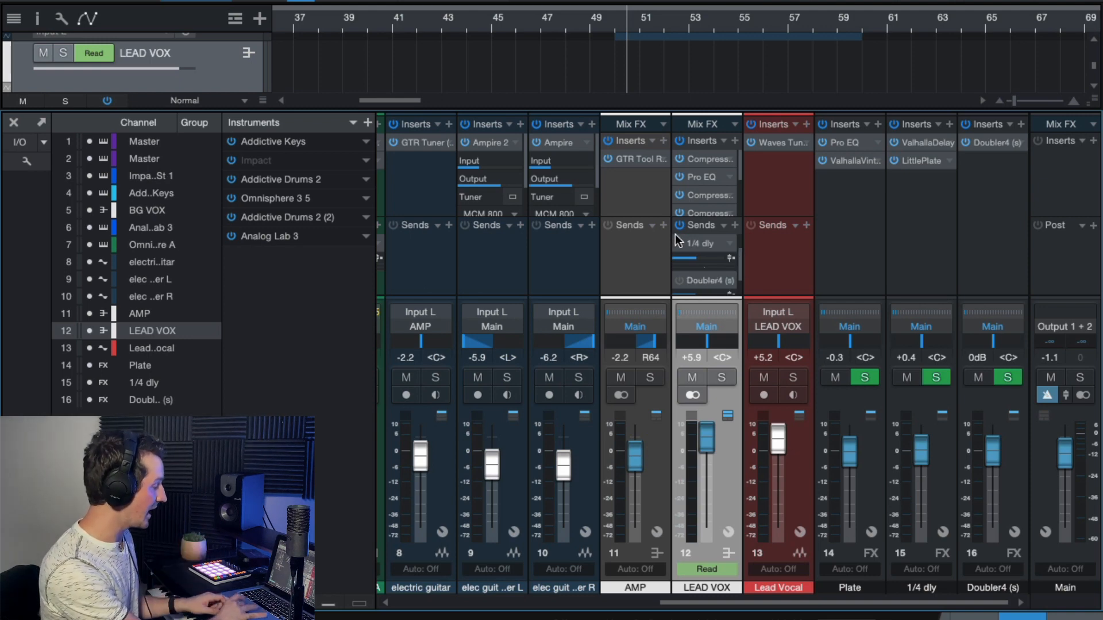
{"action": "left_click", "coordinate": [933, 224]}
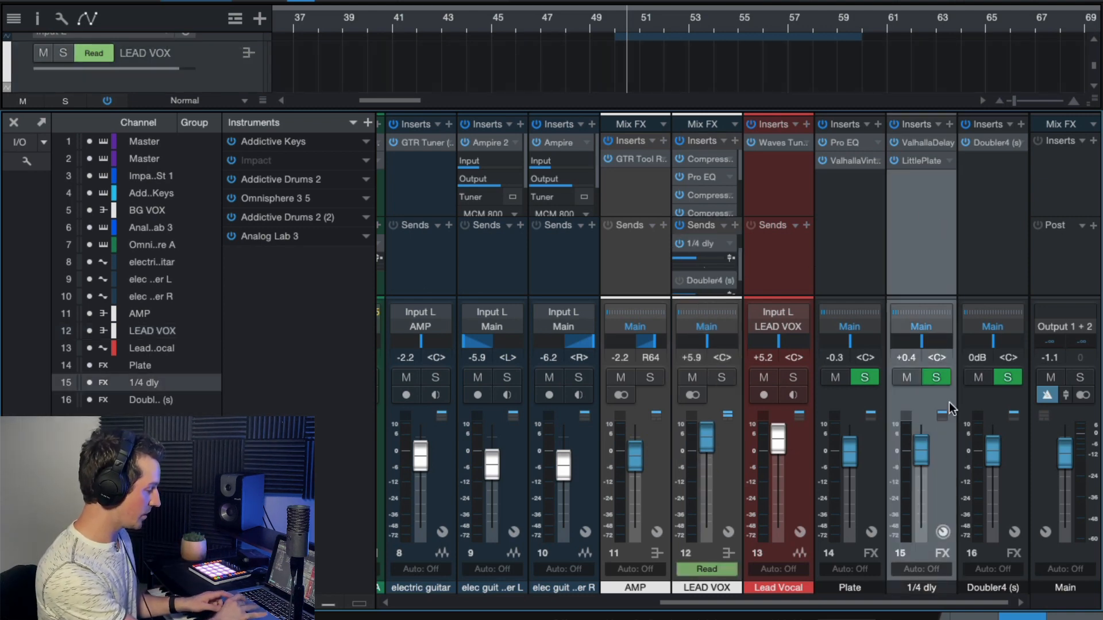
{"action": "double_click", "coordinate": [915, 143]}
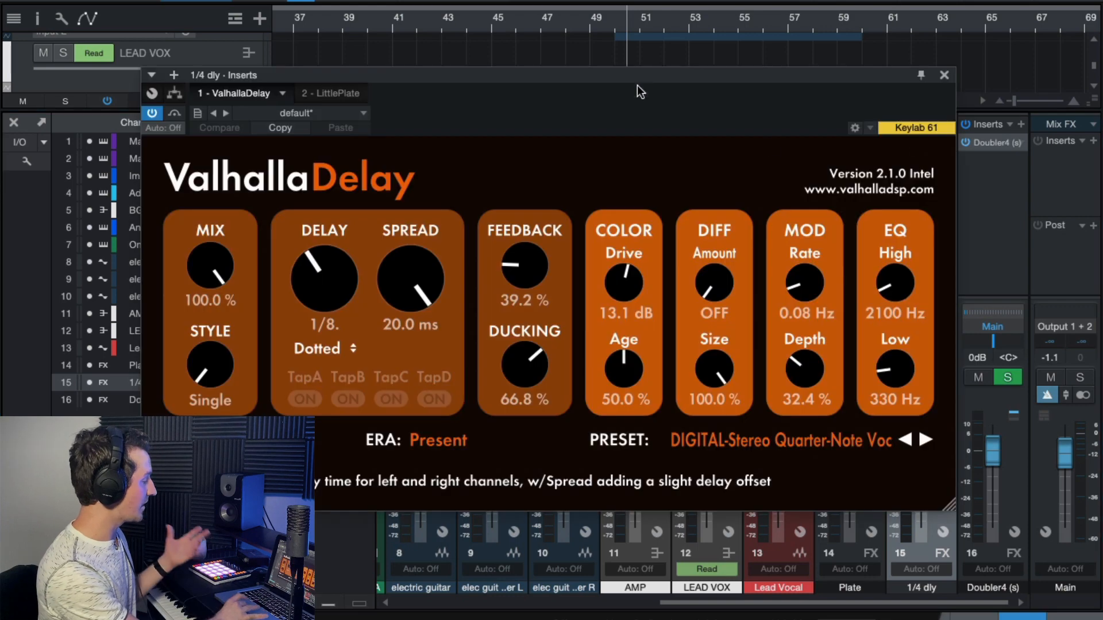
{"action": "left_click_drag", "start_coordinate": [589, 80], "coordinate": [712, 85]}
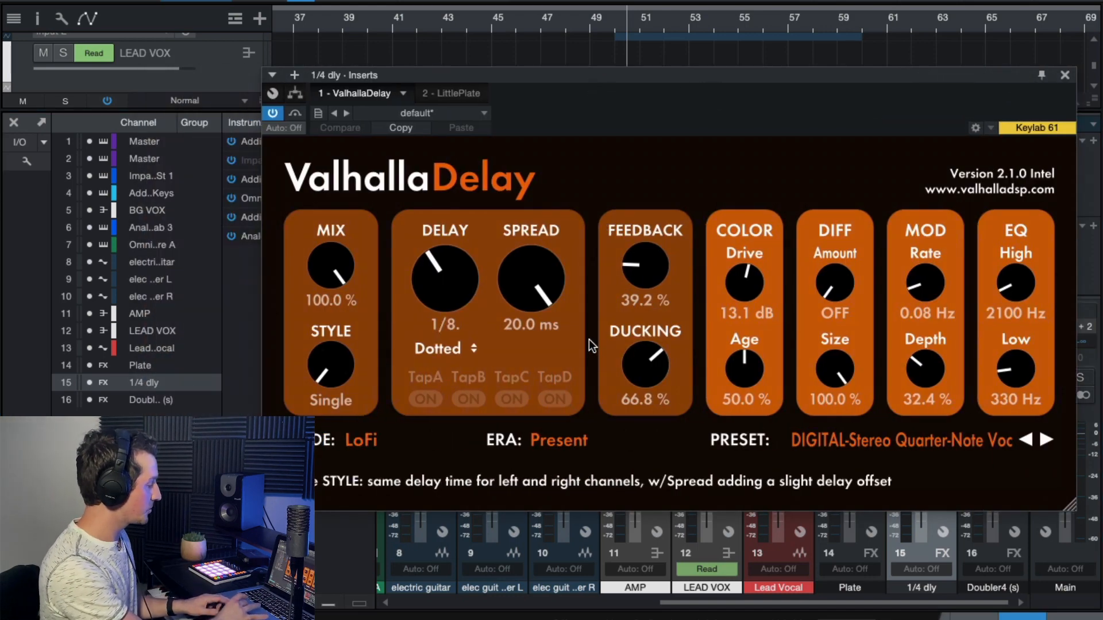
- Review ValhallaDelay's mode options, keep LoFi, and close the plug-in
{"action": "left_click", "coordinate": [355, 436]}
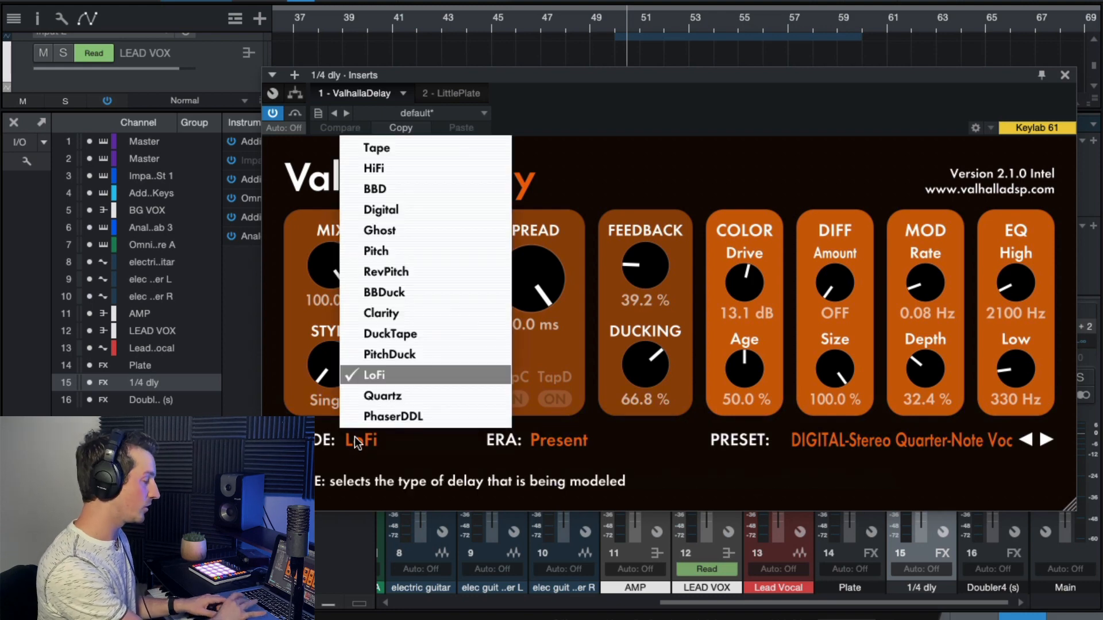
{"action": "left_click", "coordinate": [747, 154]}
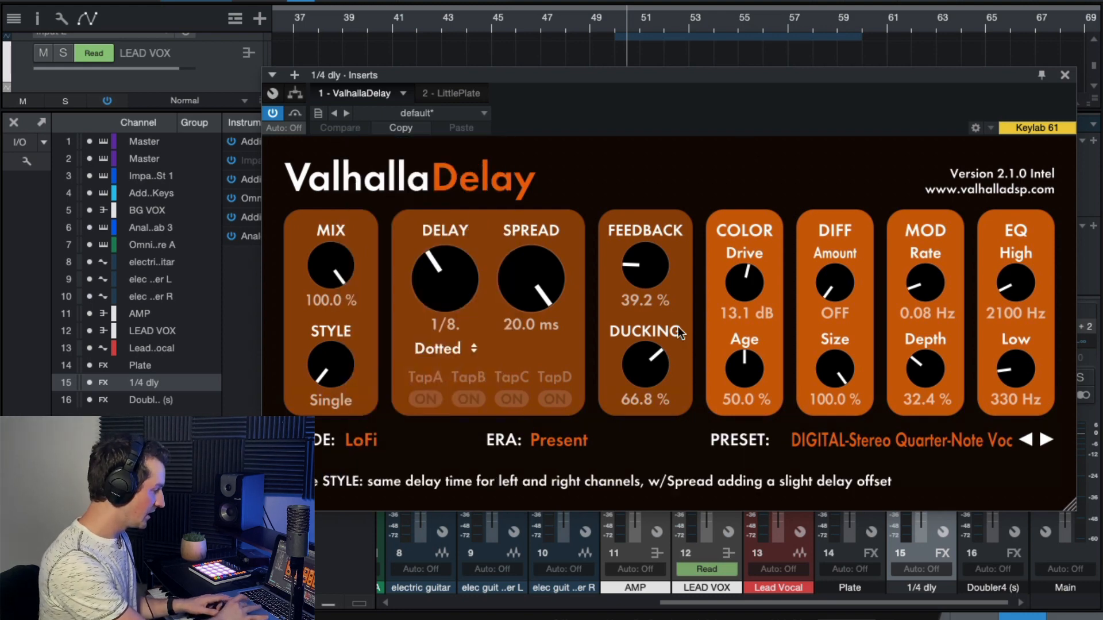
{"action": "left_click", "coordinate": [1065, 75]}
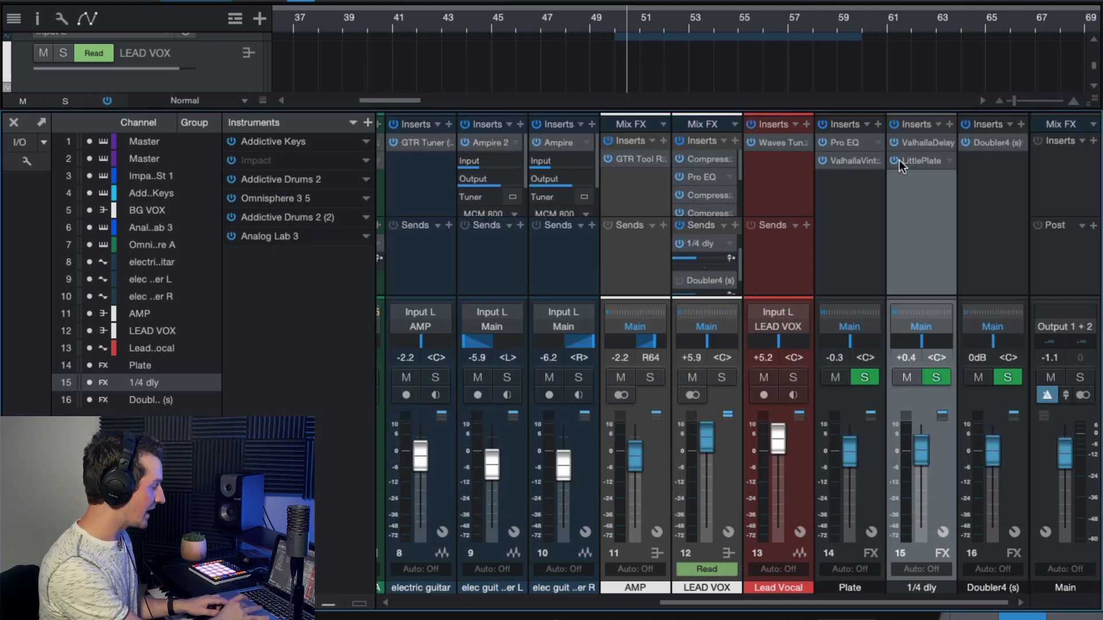
- Examine ValhallaDelay's EQ high cut and the LittlePlate reverb settings on the 1/4 dly channel
{"action": "left_click", "coordinate": [918, 144]}
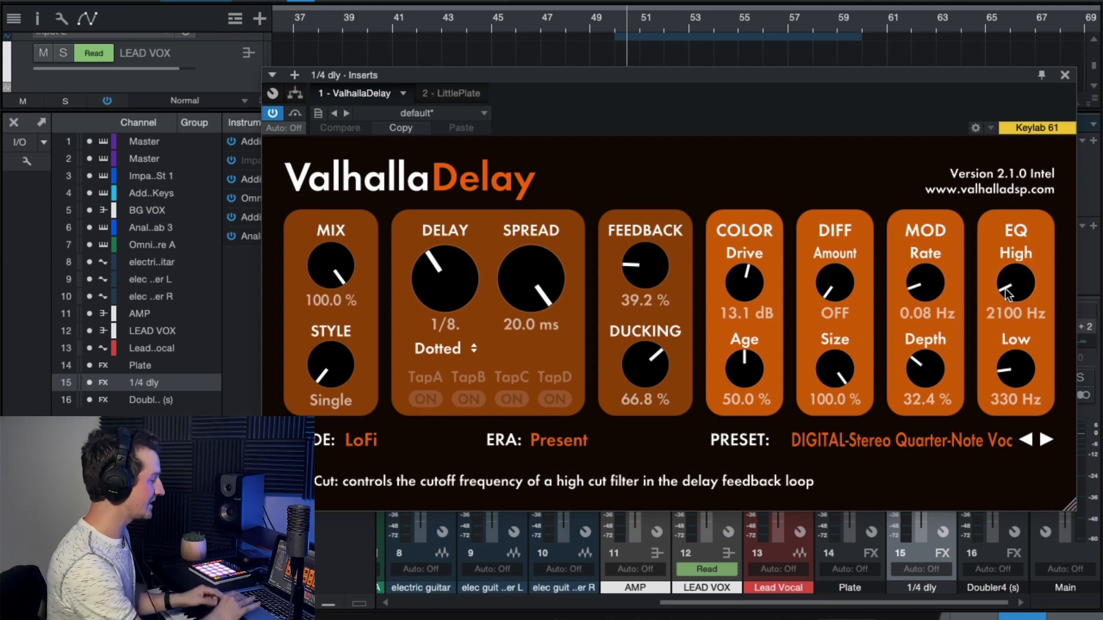
{"action": "left_click", "coordinate": [1065, 75]}
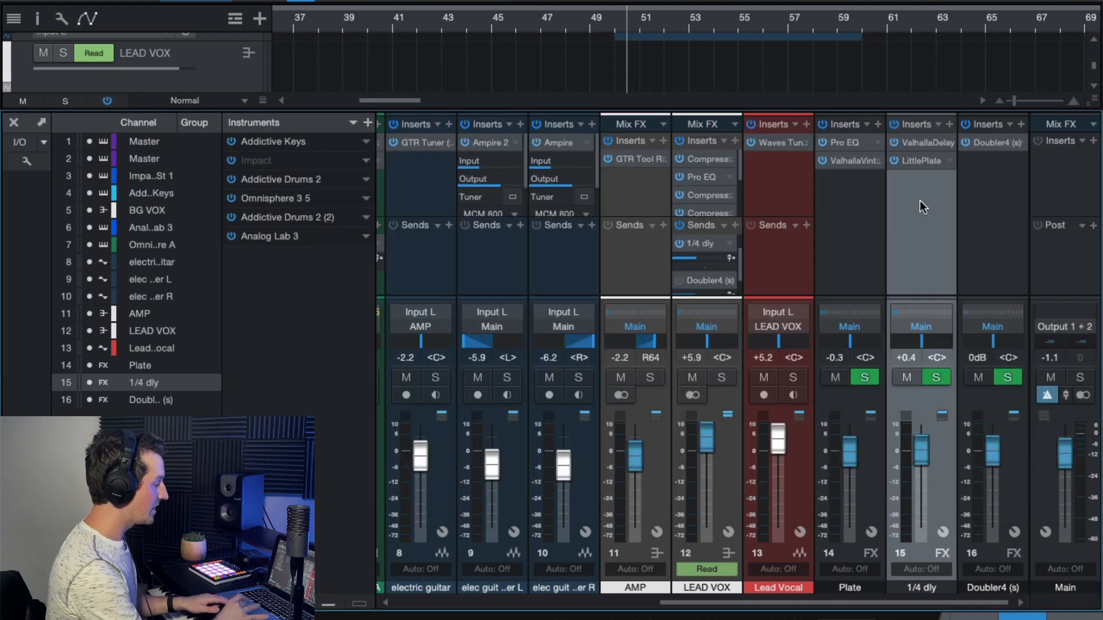
{"action": "double_click", "coordinate": [916, 160]}
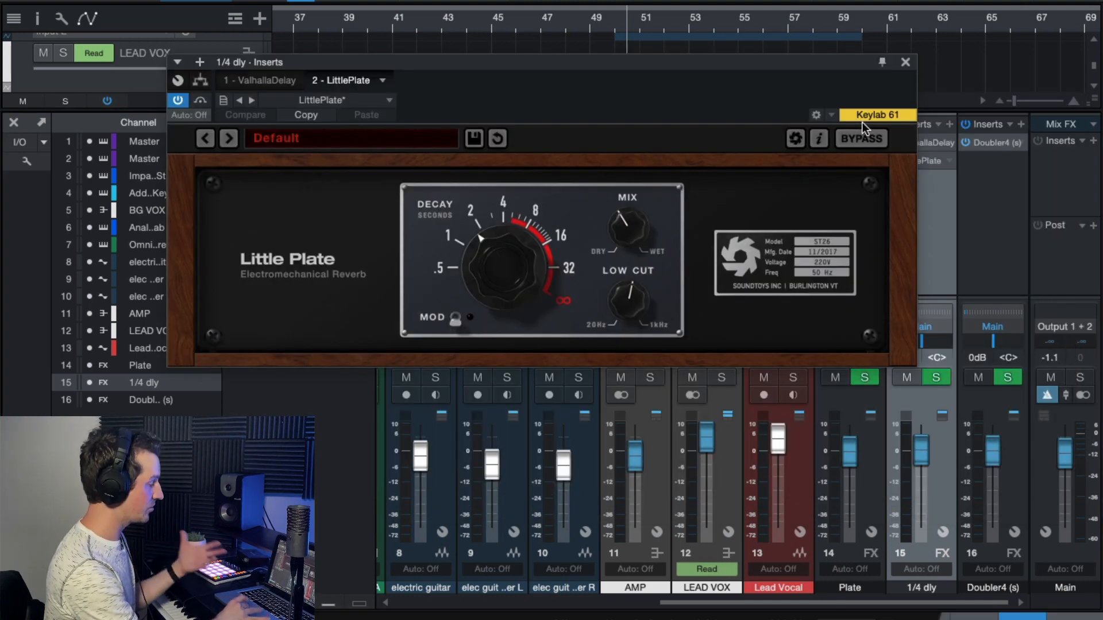
{"action": "left_click", "coordinate": [906, 62]}
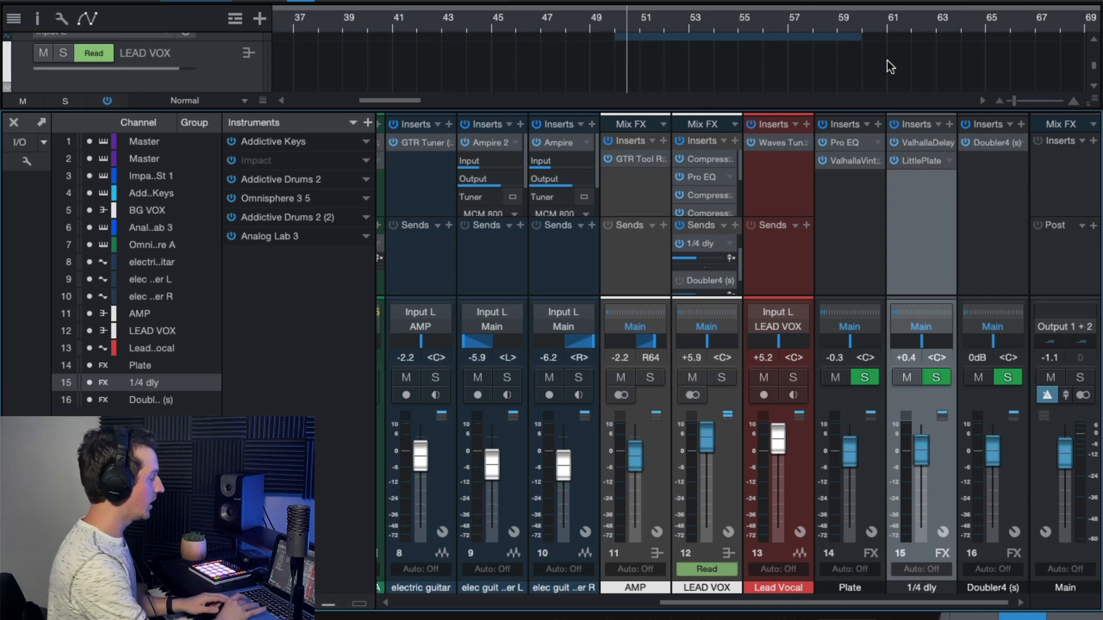
- Play from about bar 50 with the 1/4 dly channel raised to +10.0 dB to audition the delay, and reset its level to 0 dB
{"action": "left_click", "coordinate": [618, 23]}
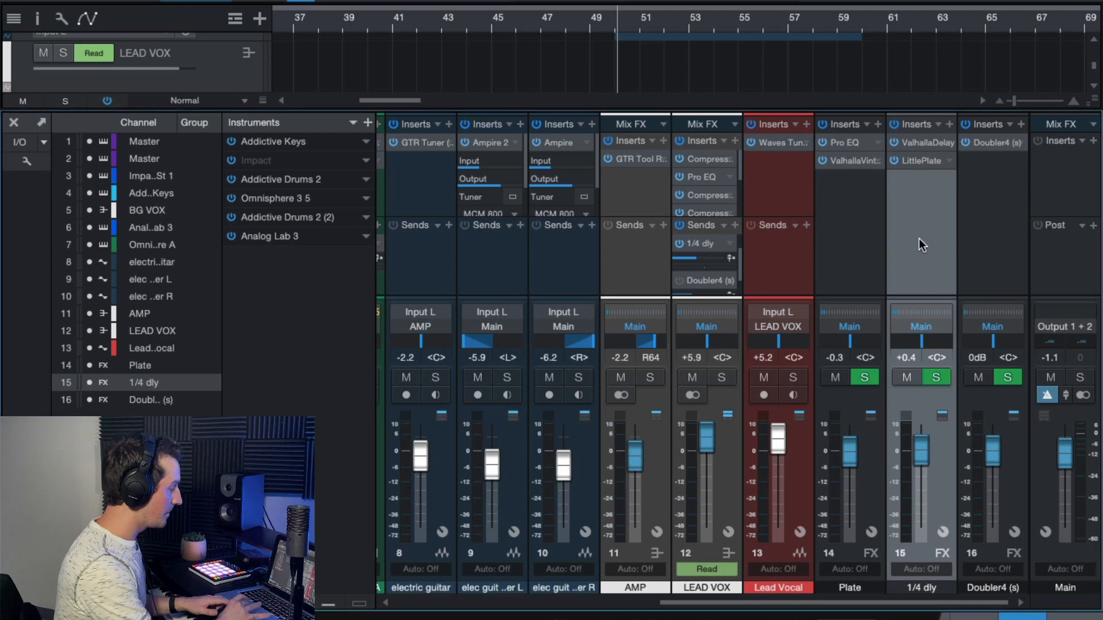
{"action": "left_click_drag", "start_coordinate": [919, 446], "coordinate": [918, 381]}
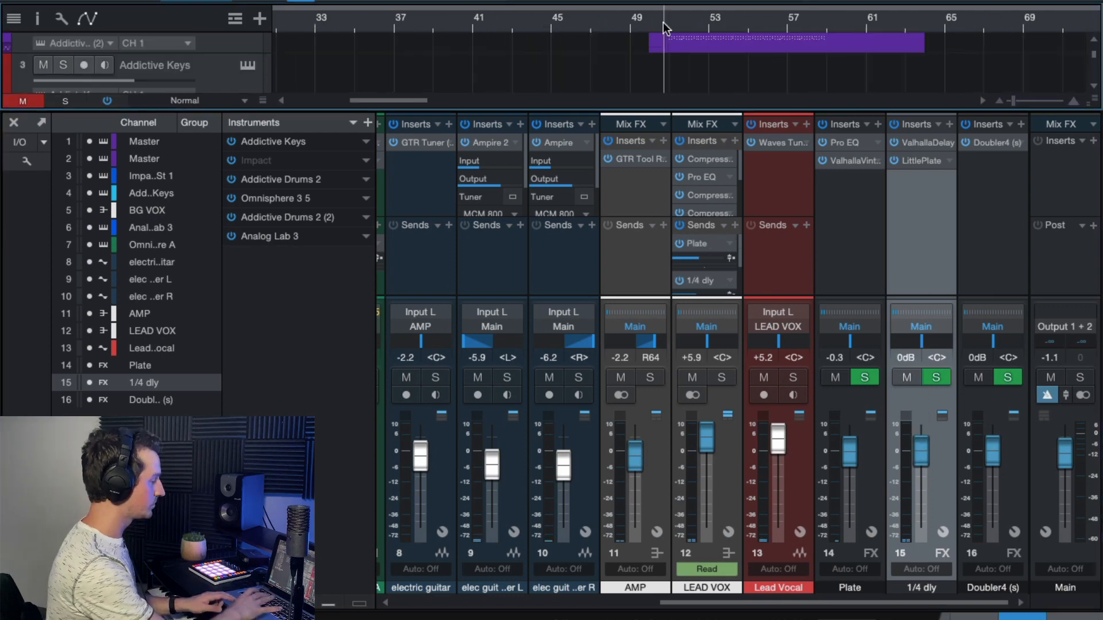
{"action": "key", "text": "space"}
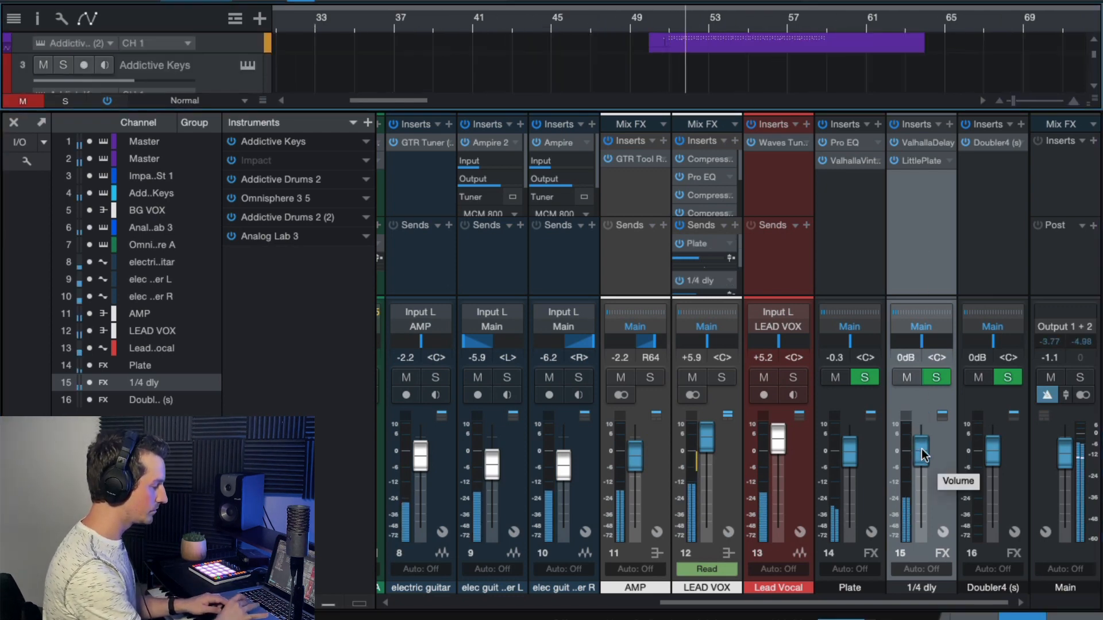
{"action": "left_click_drag", "start_coordinate": [921, 449], "coordinate": [922, 421]}
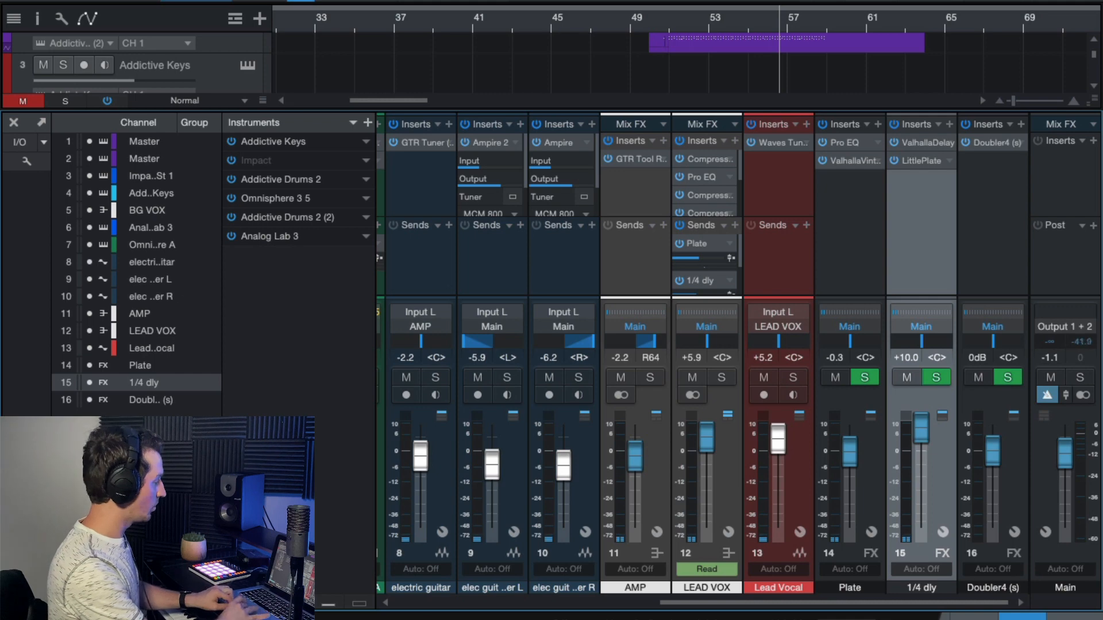
{"action": "left_click", "coordinate": [906, 358]}
{"action": "type", "text": "0"}
{"action": "key", "text": "Return"}
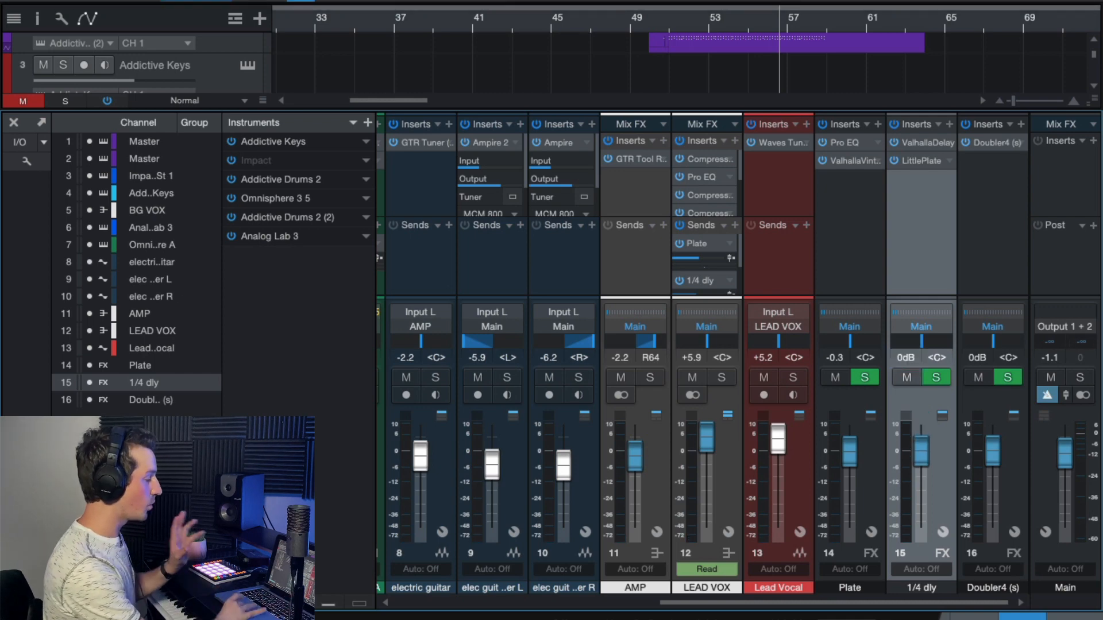
- Review the Doubler4 plug-in's voice, delay and detune settings on the Doubler4 channel and close its window
{"action": "left_click", "coordinate": [996, 257]}
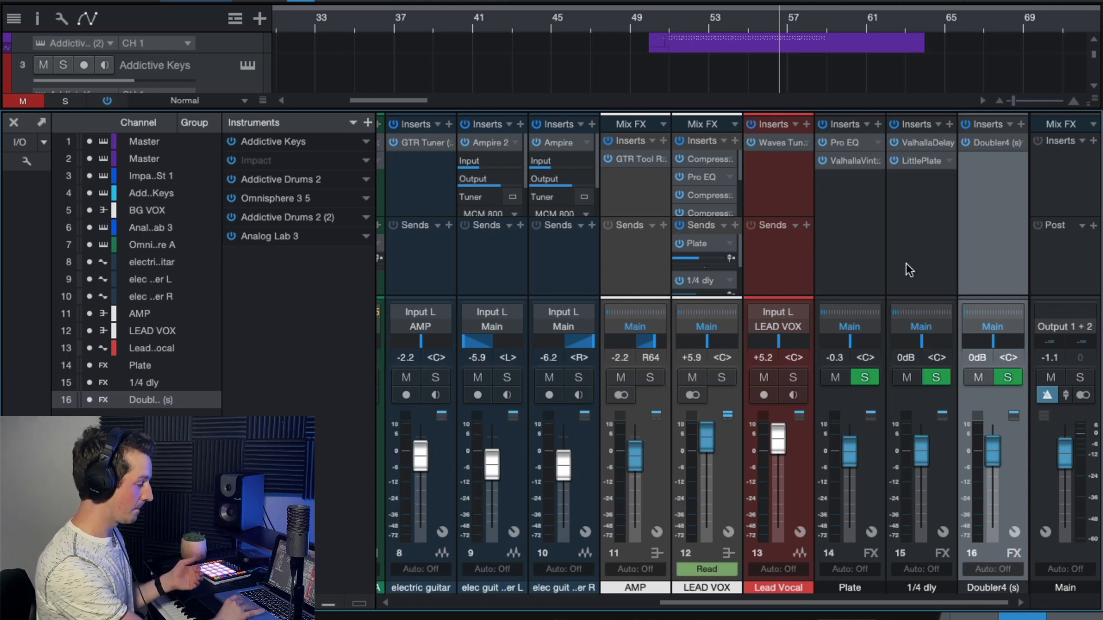
{"action": "scroll", "coordinate": [896, 276], "scroll_direction": "left", "scroll_amount": 3}
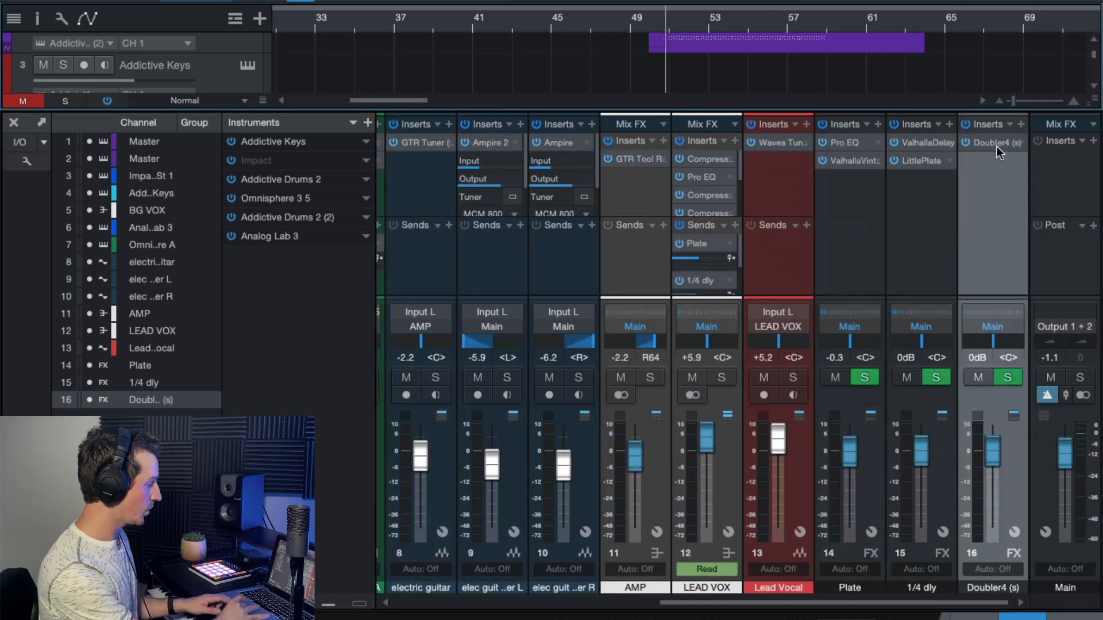
{"action": "left_click", "coordinate": [997, 145]}
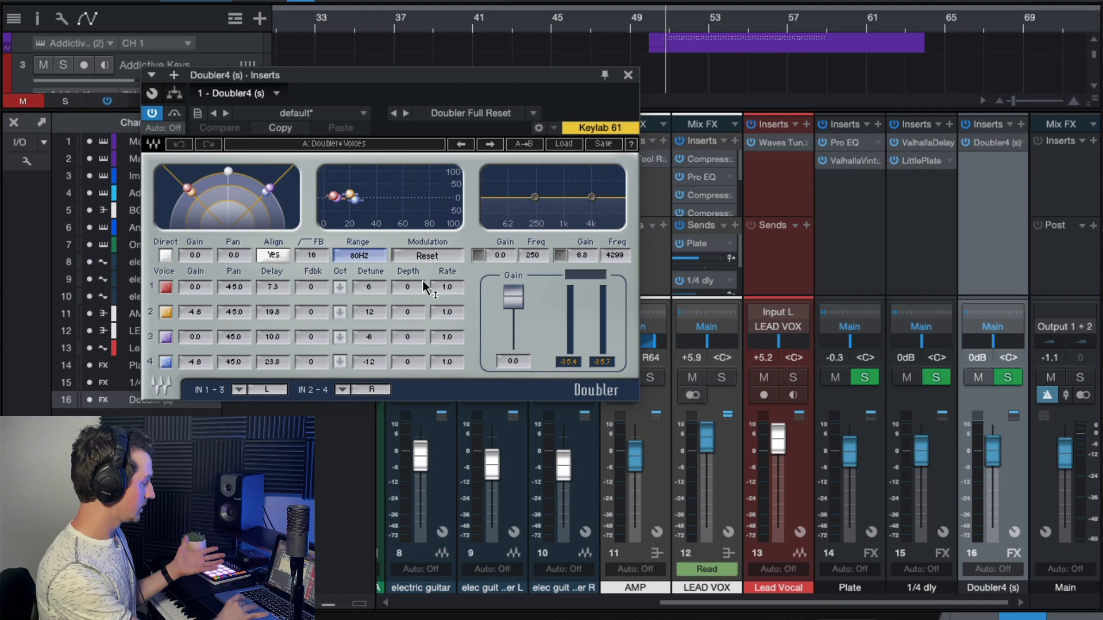
{"action": "left_click", "coordinate": [628, 75]}
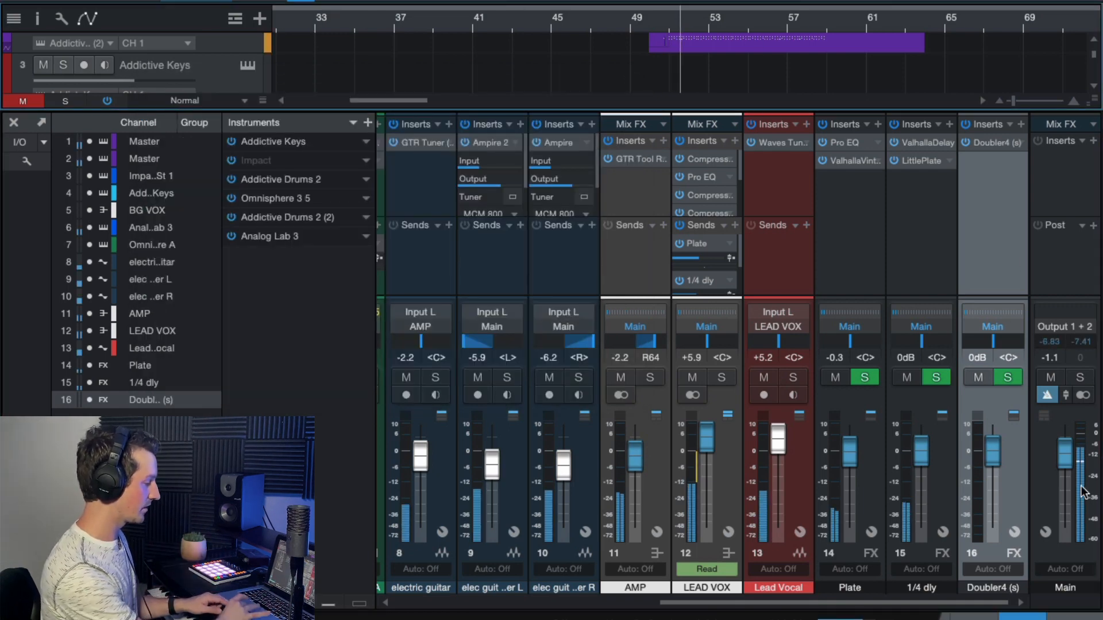
- Play from about bar 51 with the Doubler4 channel raised to +10.0 dB to audition the doubling, and reset its level to 0 dB
{"action": "left_click_drag", "start_coordinate": [992, 452], "coordinate": [992, 401]}
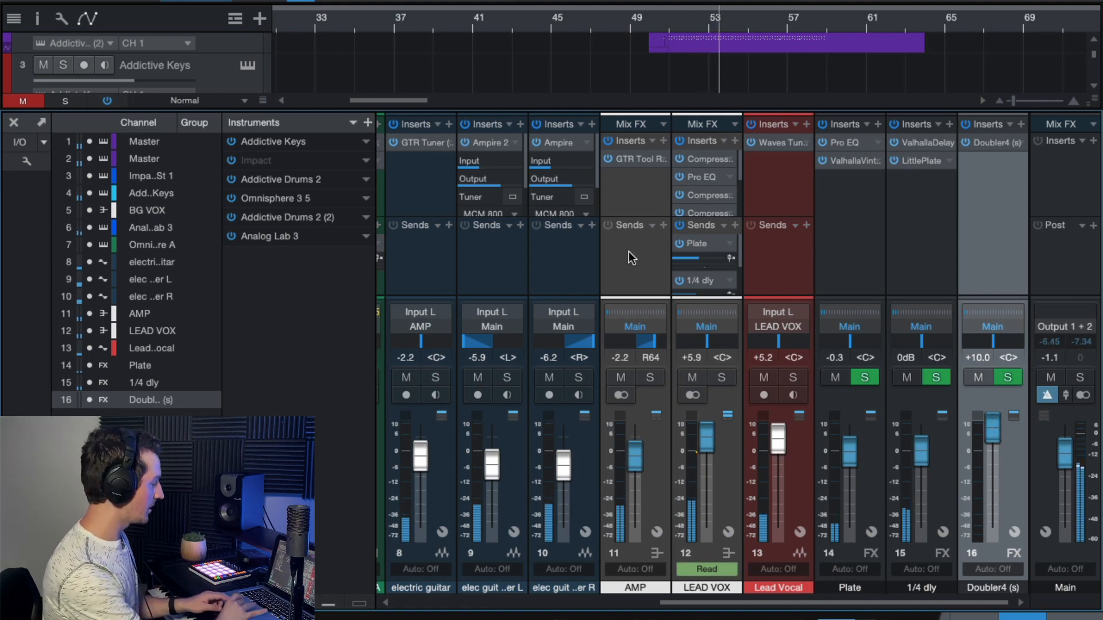
{"action": "scroll", "coordinate": [629, 250], "scroll_direction": "left", "scroll_amount": 2}
{"action": "scroll", "coordinate": [775, 247], "scroll_direction": "down", "scroll_amount": 1}
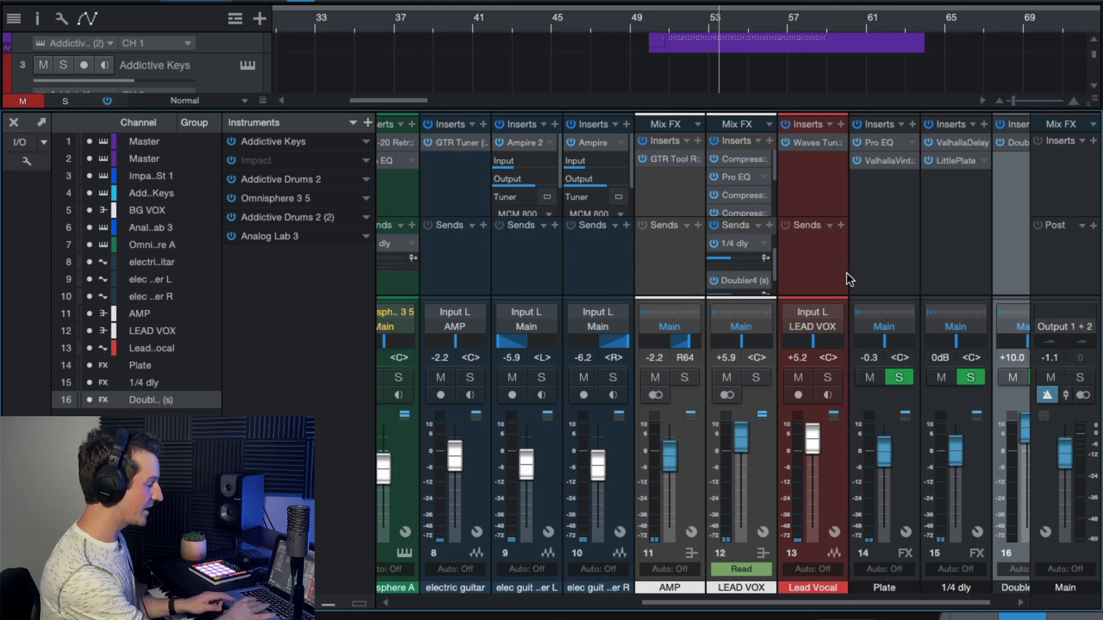
{"action": "scroll", "coordinate": [847, 274], "scroll_direction": "right", "scroll_amount": 2}
{"action": "key", "text": "space"}
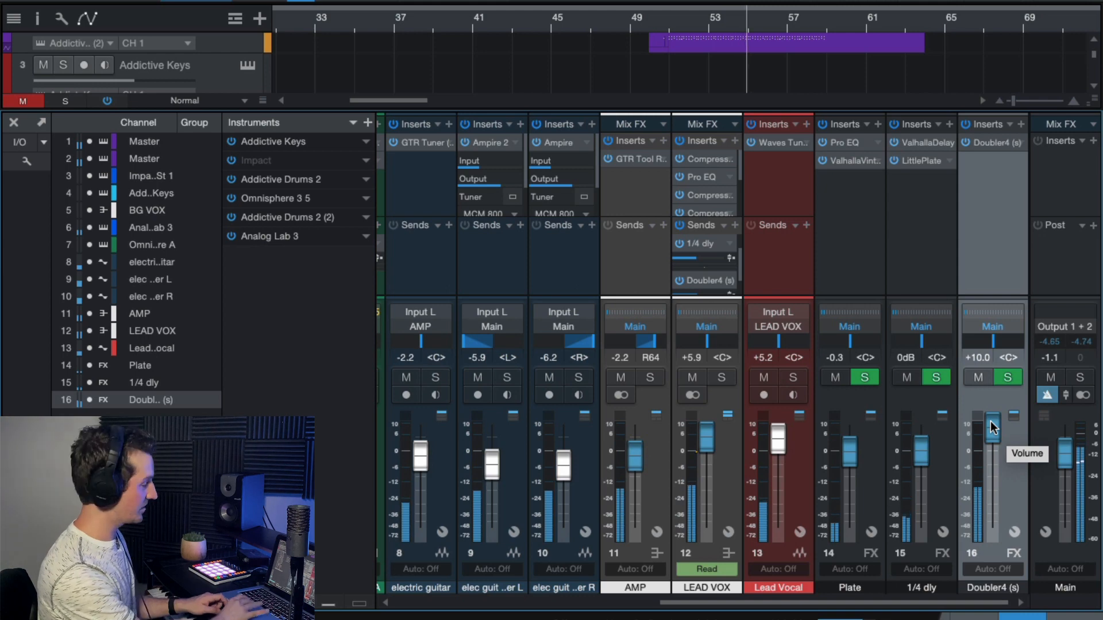
{"action": "left_click_drag", "start_coordinate": [994, 442], "coordinate": [994, 457]}
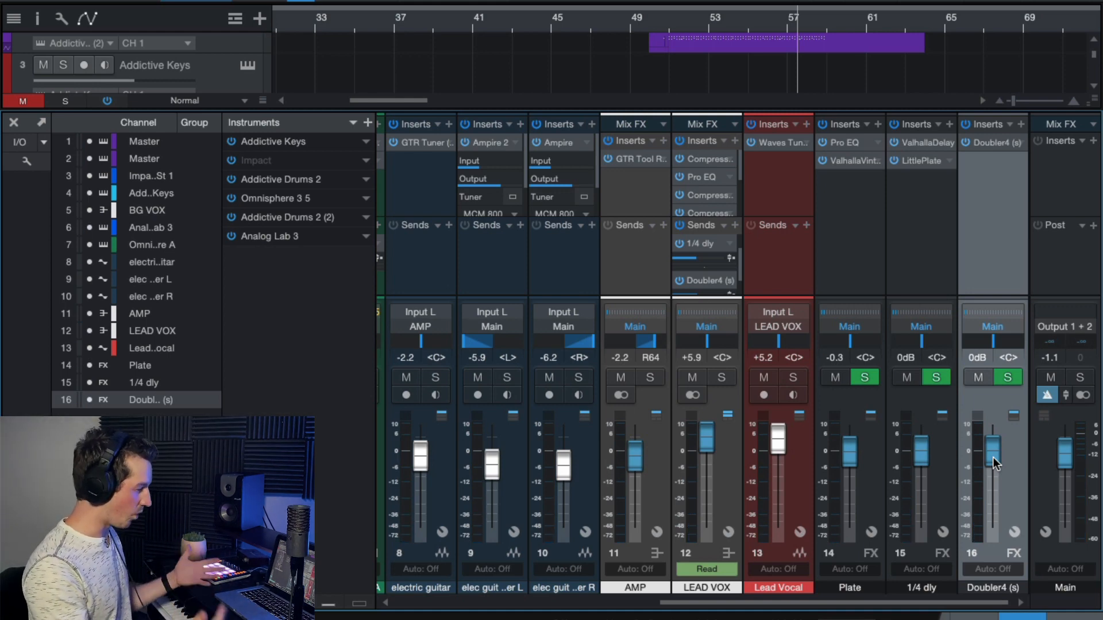
- Show the automation envelope of LEAD VOX's Doubler4 send level in the arrangement
{"action": "scroll", "coordinate": [501, 85], "scroll_direction": "down", "scroll_amount": 5}
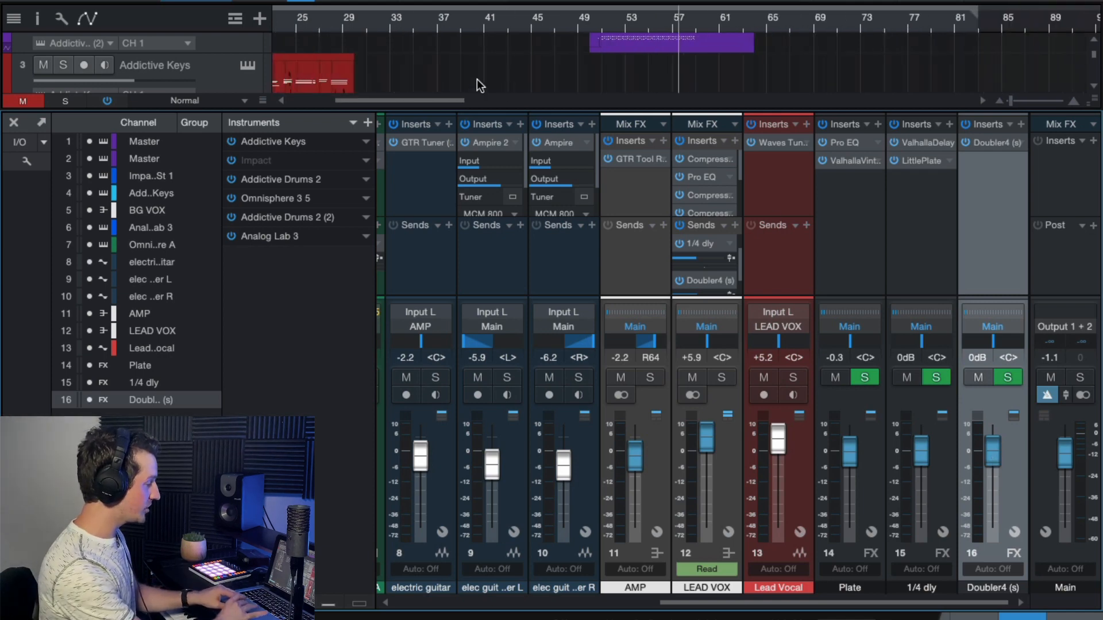
{"action": "scroll", "coordinate": [469, 80], "scroll_direction": "left", "scroll_amount": 1}
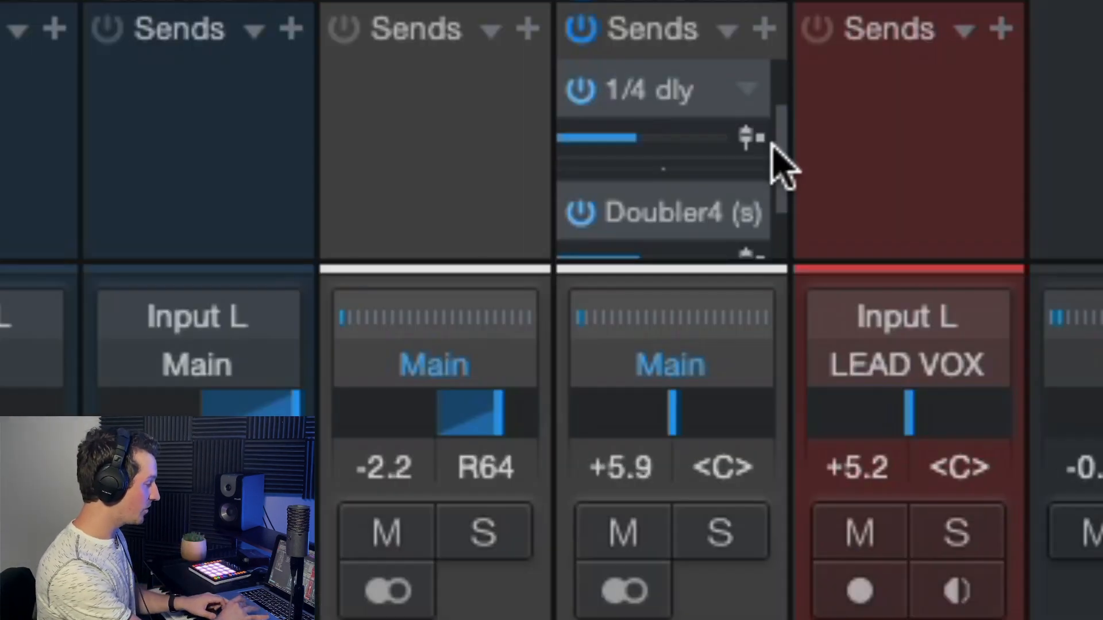
{"action": "left_click_drag", "start_coordinate": [739, 260], "coordinate": [738, 276]}
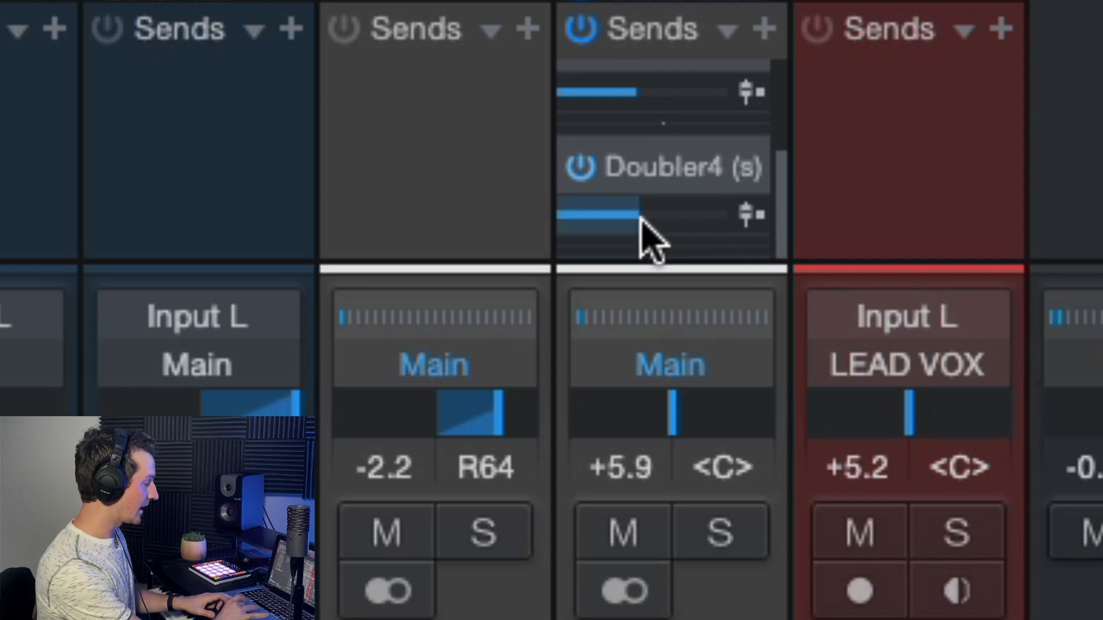
{"action": "mouse_move", "coordinate": [696, 282]}
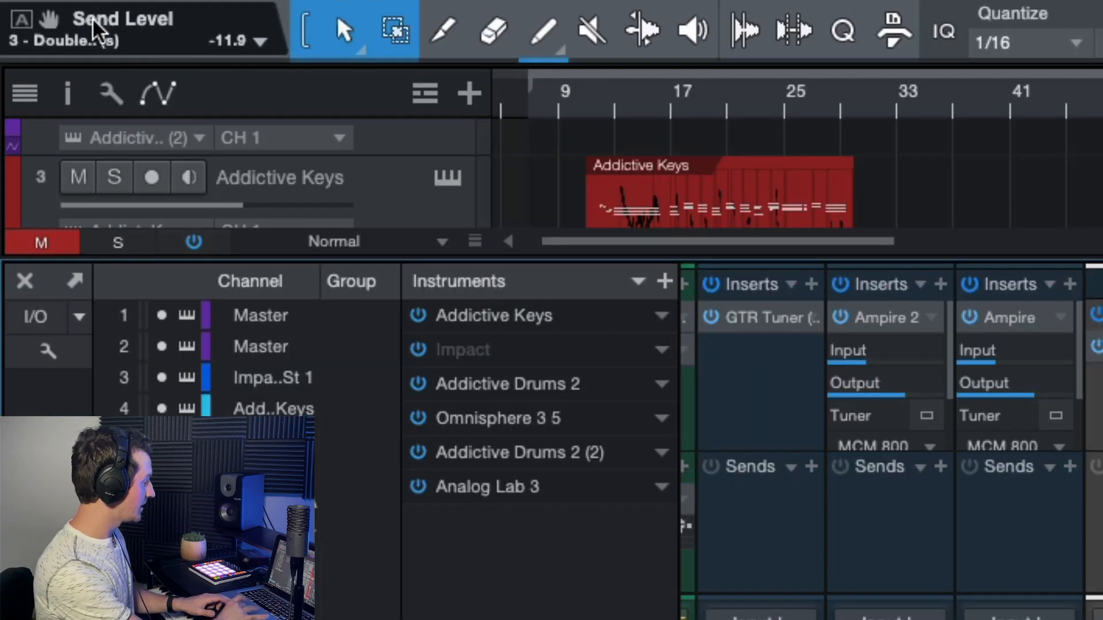
{"action": "left_click", "coordinate": [22, 22]}
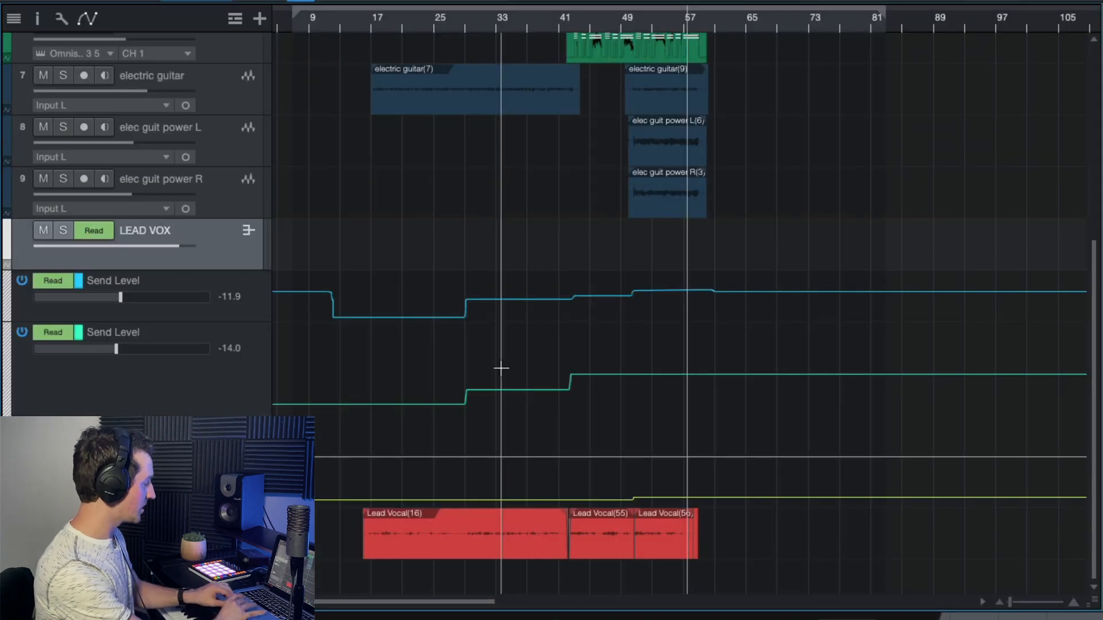
- Examine LEAD VOX's two Send Level automation lanes, playing from about bar 18 and about bar 31 to follow the first one
{"action": "left_click", "coordinate": [178, 402]}
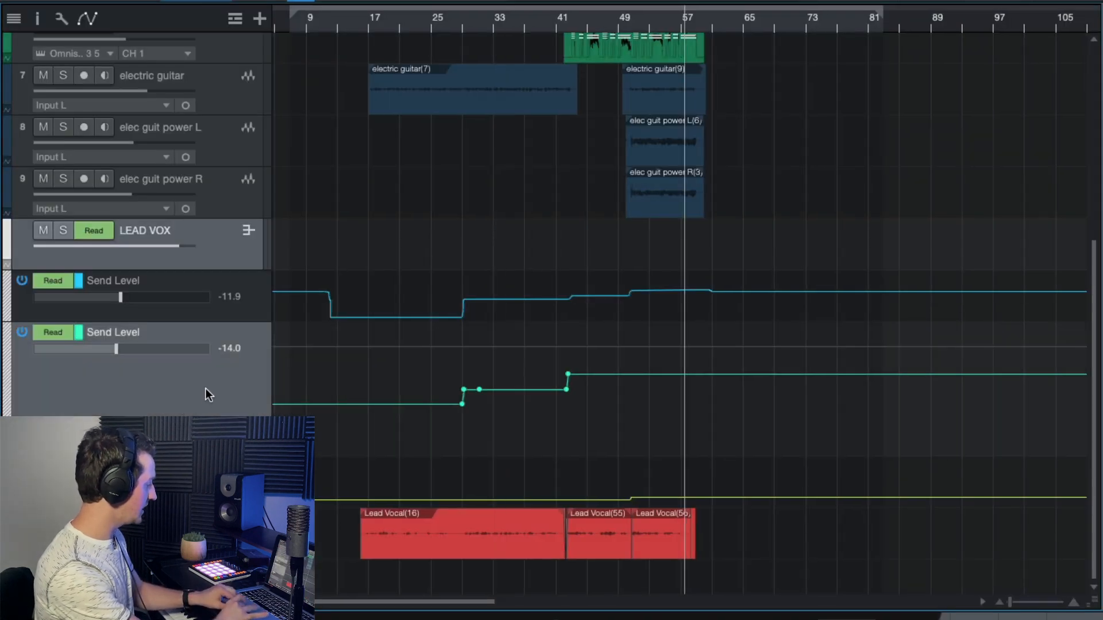
{"action": "right_click", "coordinate": [239, 309]}
{"action": "left_click", "coordinate": [424, 264]}
{"action": "scroll", "coordinate": [424, 262], "scroll_direction": "up", "scroll_amount": 3}
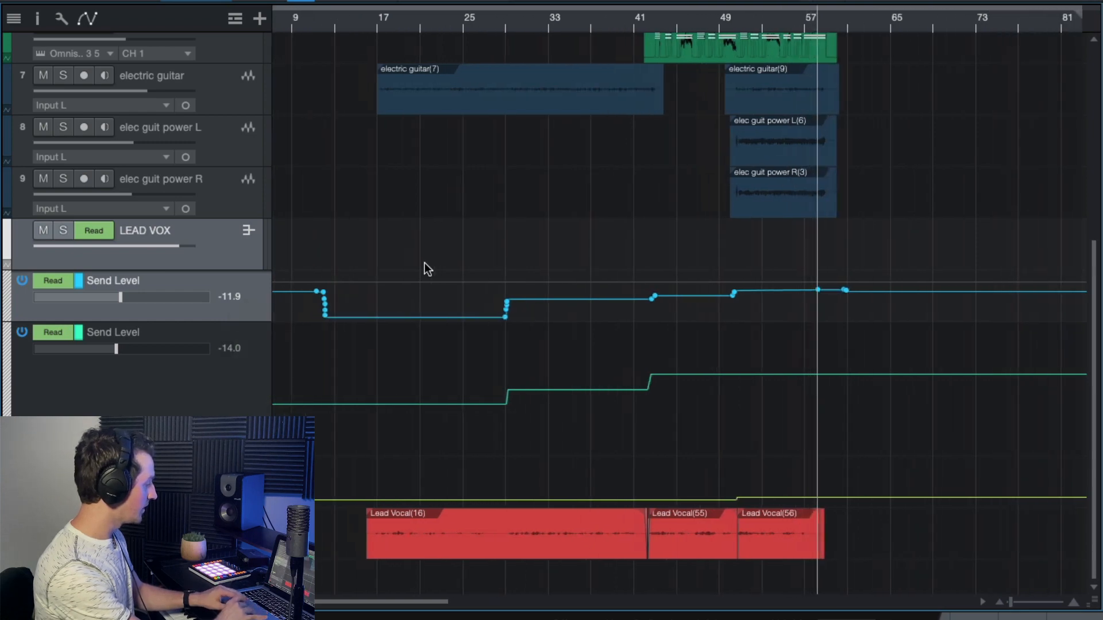
{"action": "left_click", "coordinate": [409, 26]}
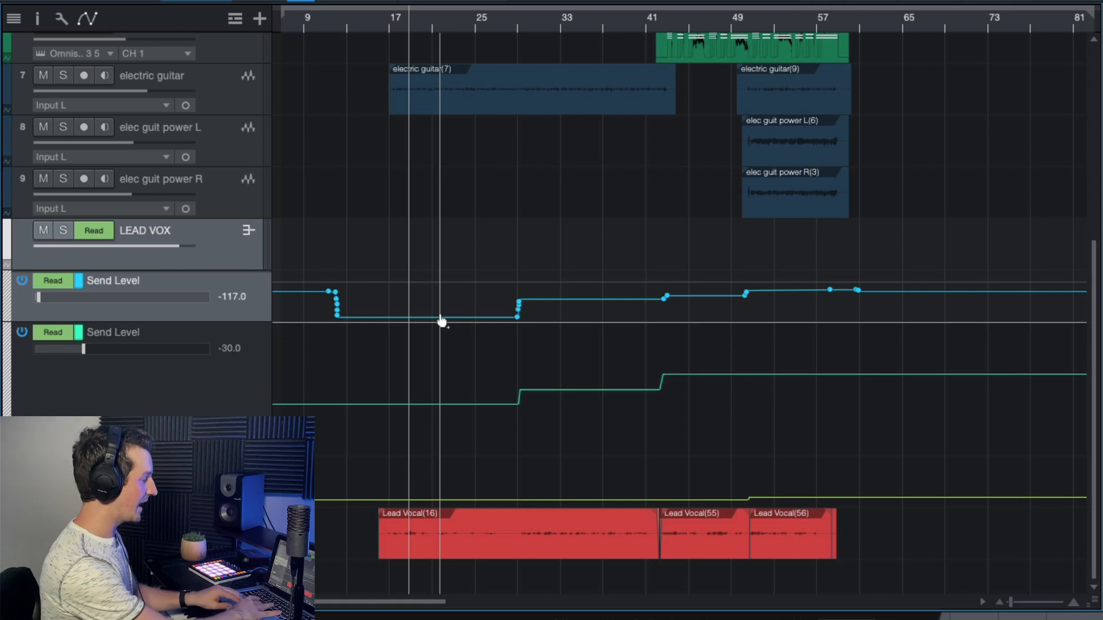
{"action": "key", "text": "space"}
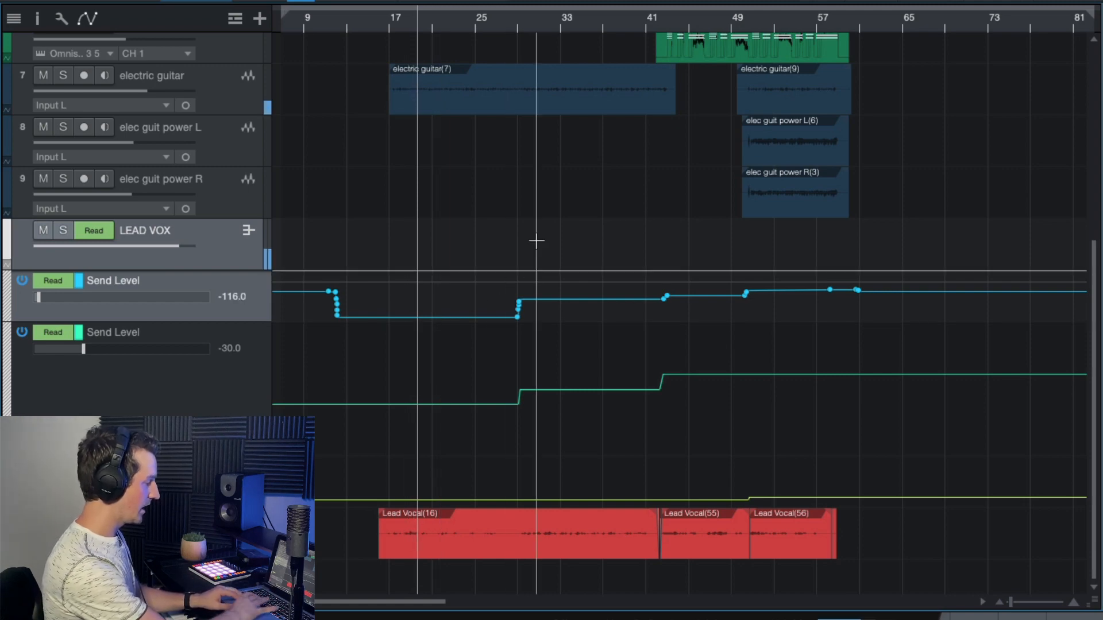
{"action": "left_click", "coordinate": [542, 22]}
{"action": "key", "text": "e"}
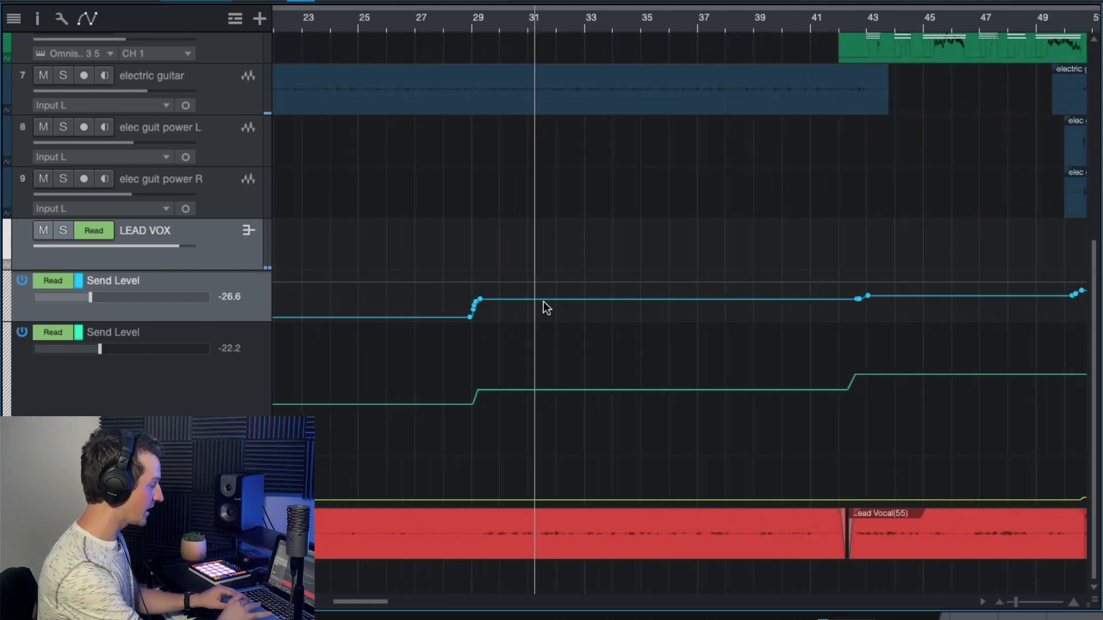
- Enlarge LEAD VOX's first Send Level automation lane so its steps across the song are readable
{"action": "left_click_drag", "start_coordinate": [252, 325], "coordinate": [252, 486]}
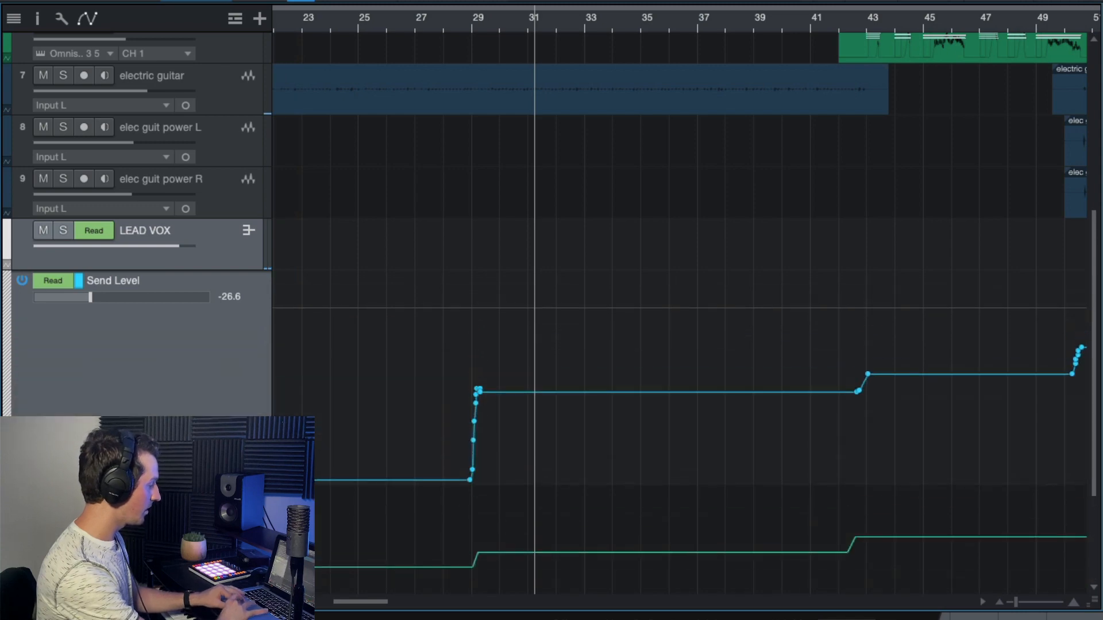
{"action": "key", "text": "w"}
{"action": "key", "text": "w"}
{"action": "key", "text": "w"}
{"action": "key", "text": "w"}
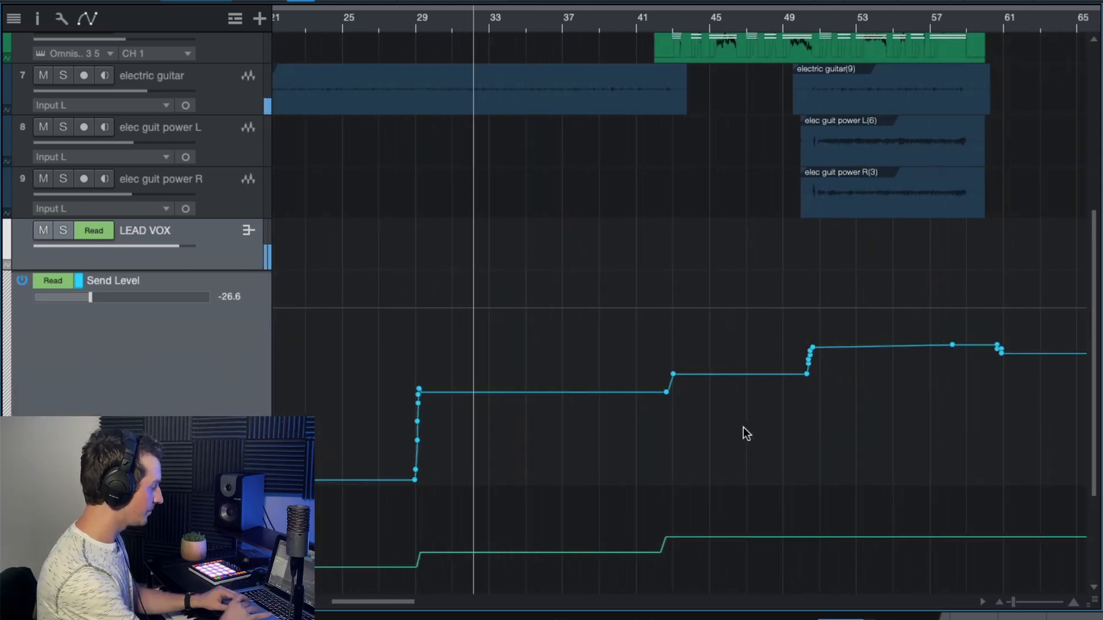
{"action": "key", "text": "w"}
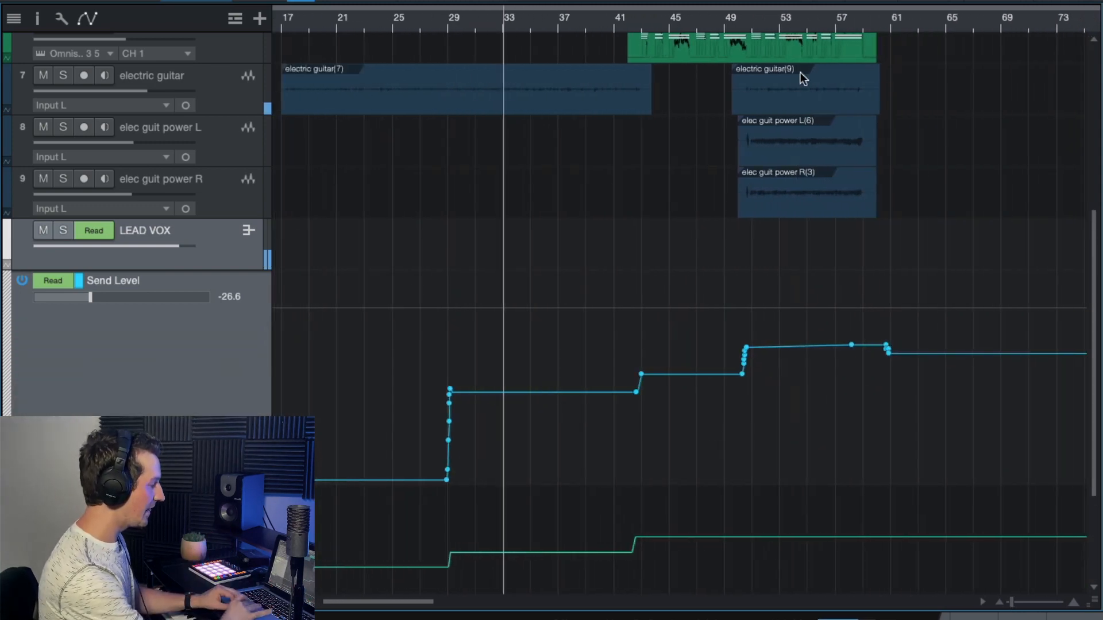
- Play from about bar 50 to follow the automated send level, and return to the mixer
{"action": "left_click", "coordinate": [747, 18]}
{"action": "key", "text": "space"}
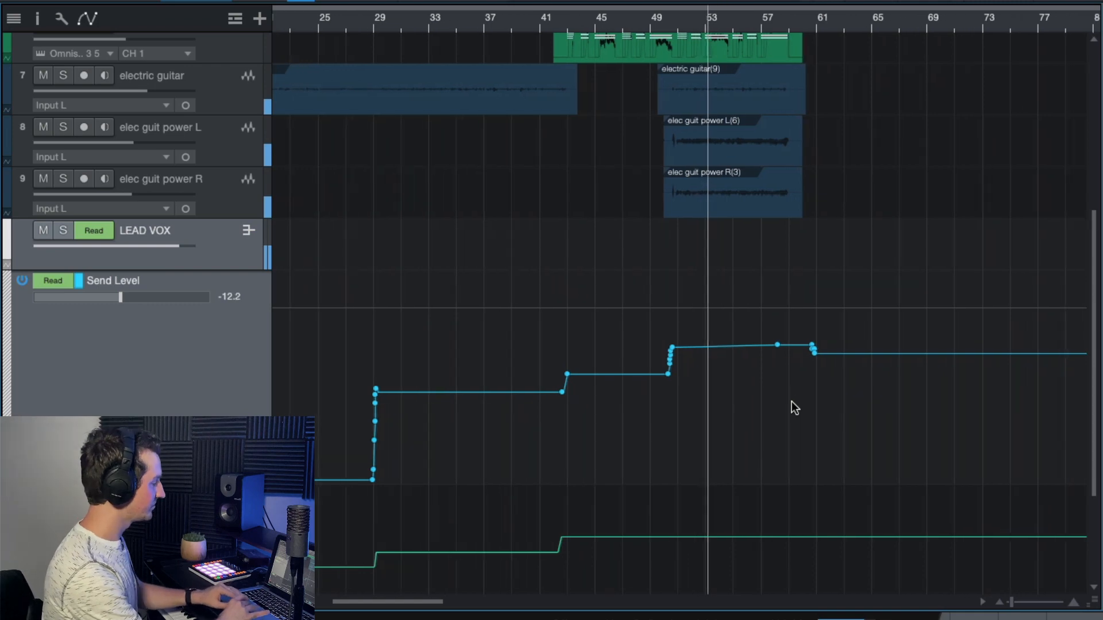
{"action": "scroll", "coordinate": [792, 401], "scroll_direction": "up", "scroll_amount": 3}
{"action": "scroll", "coordinate": [792, 401], "scroll_direction": "down", "scroll_amount": 6}
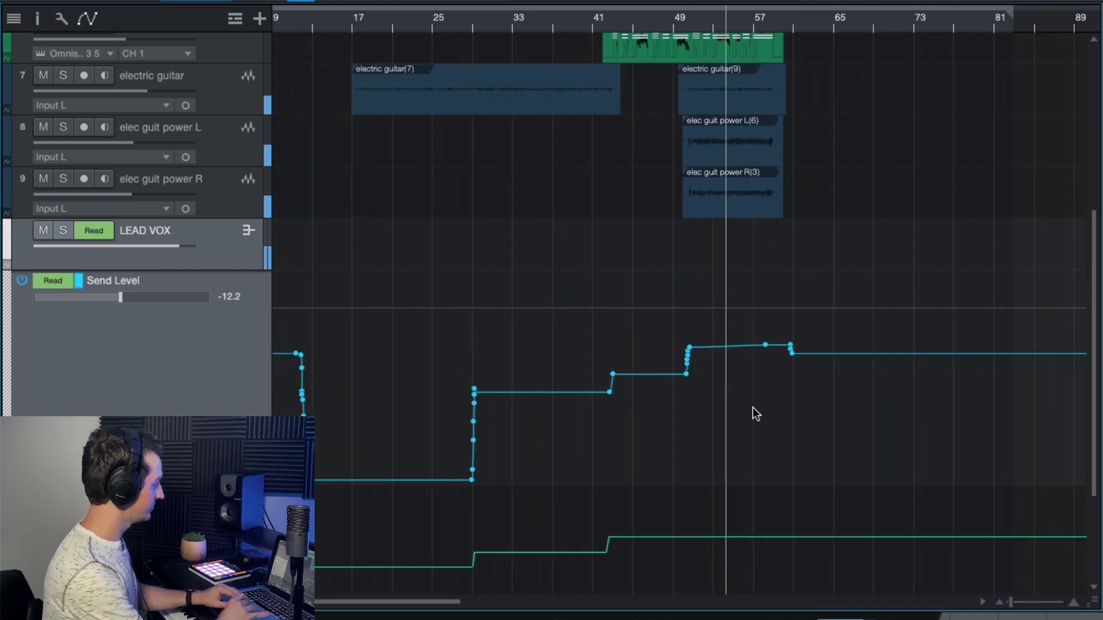
{"action": "key", "text": "F3"}
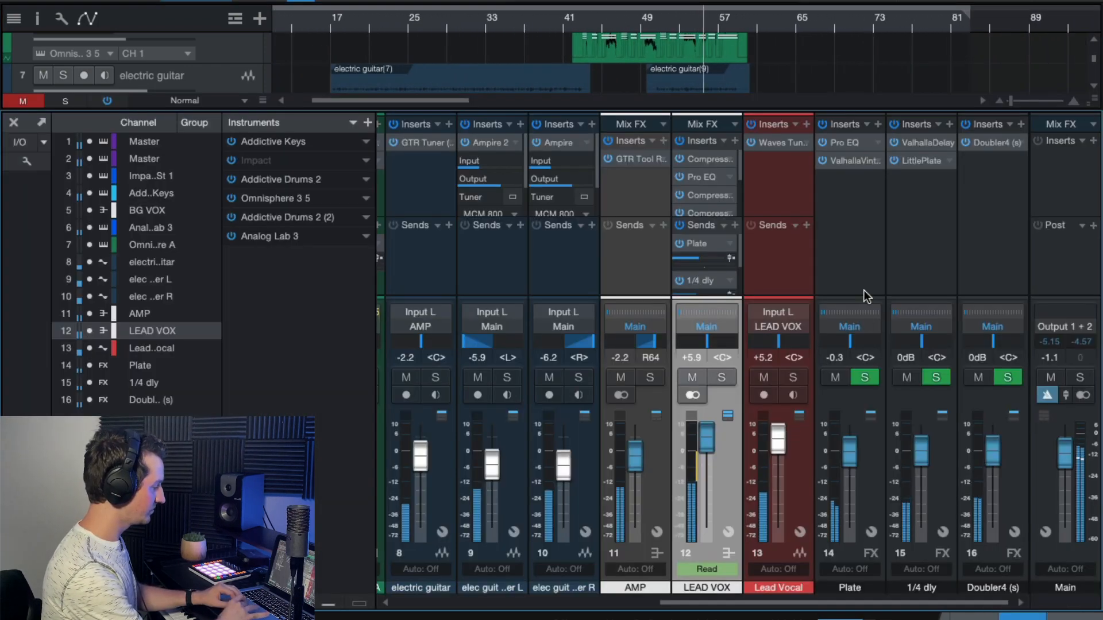